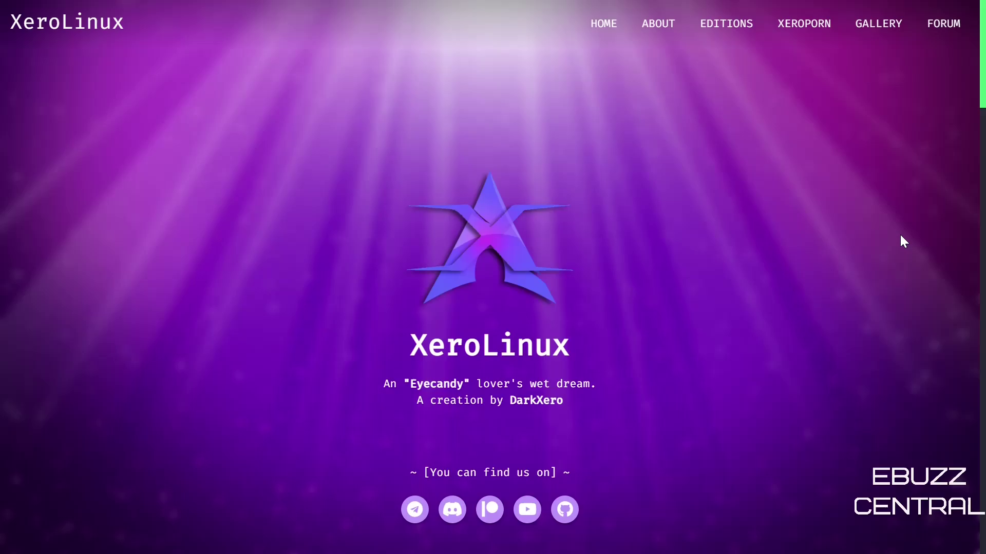
Launch Task Manager from the desktop menu's Applications > System submenu.
scroll(799, 318, "down", 15)
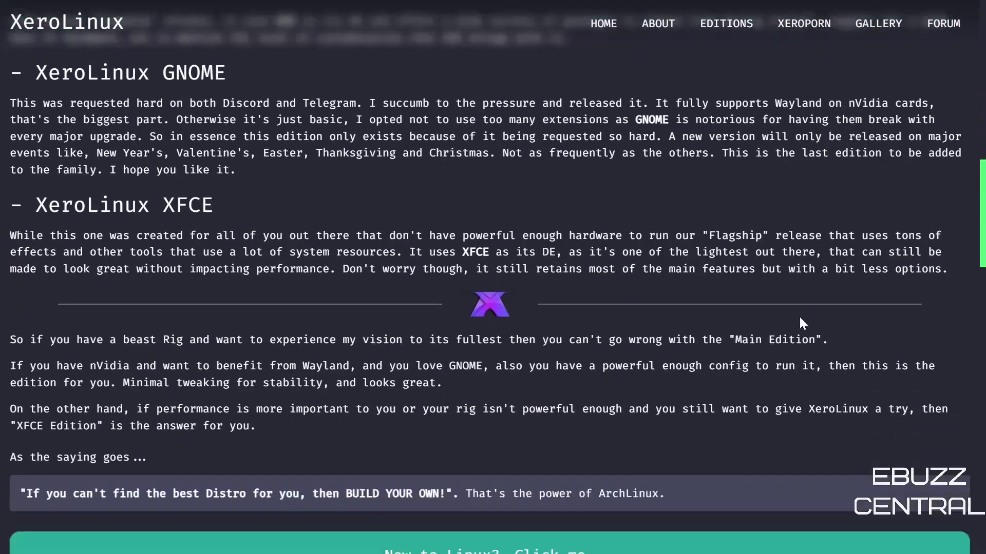
scroll(799, 319, "down", 4)
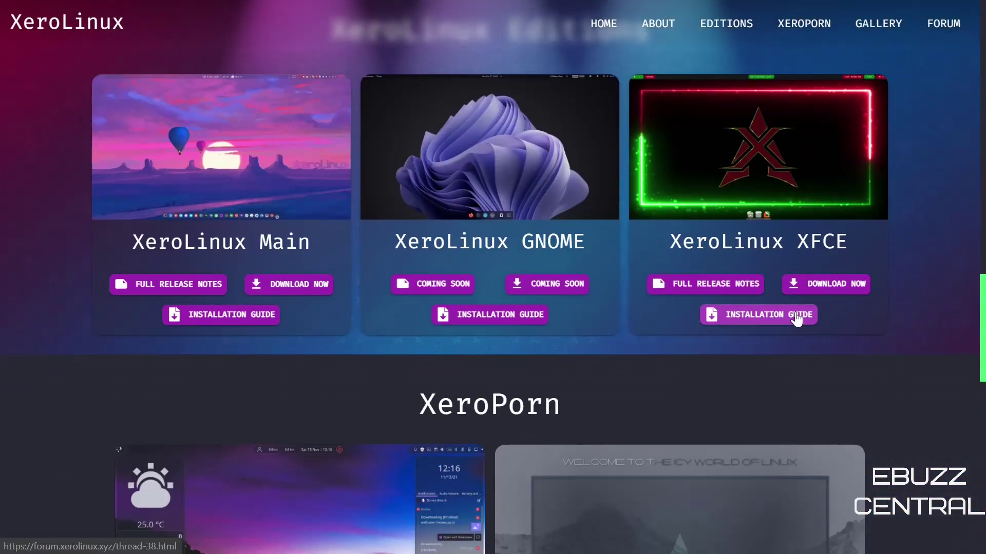
scroll(793, 308, "down", 12)
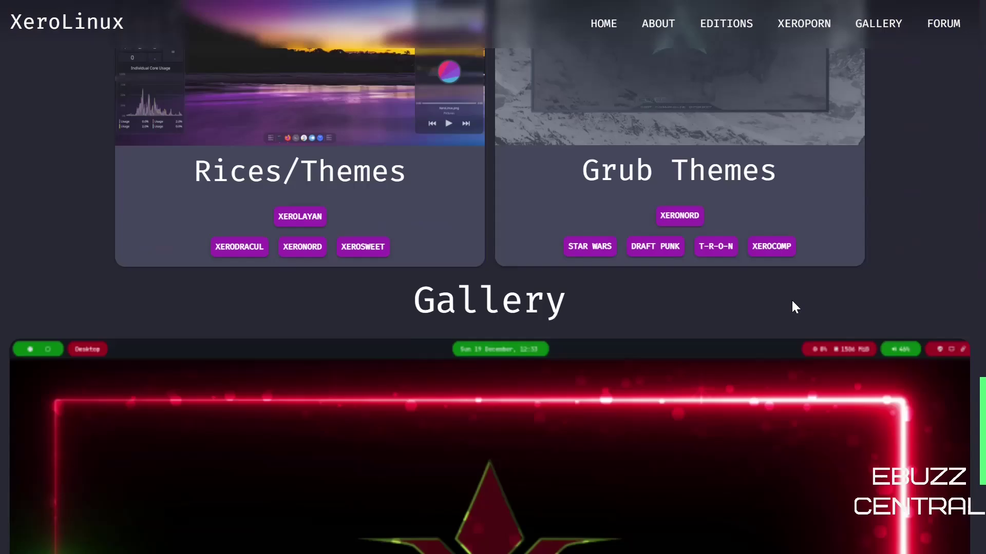
scroll(793, 306, "up", 10)
scroll(793, 307, "up", 6)
scroll(785, 304, "down", 3)
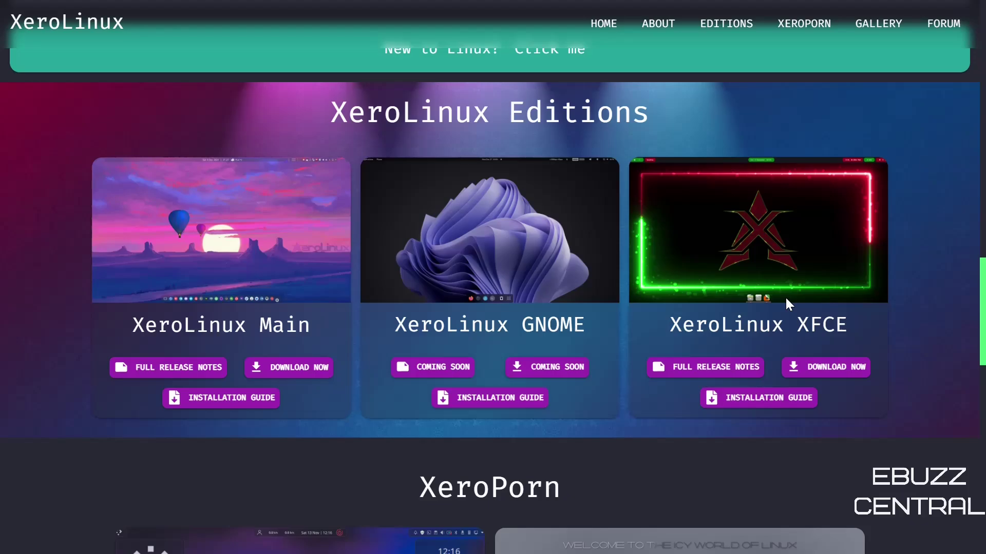
scroll(765, 299, "up", 15)
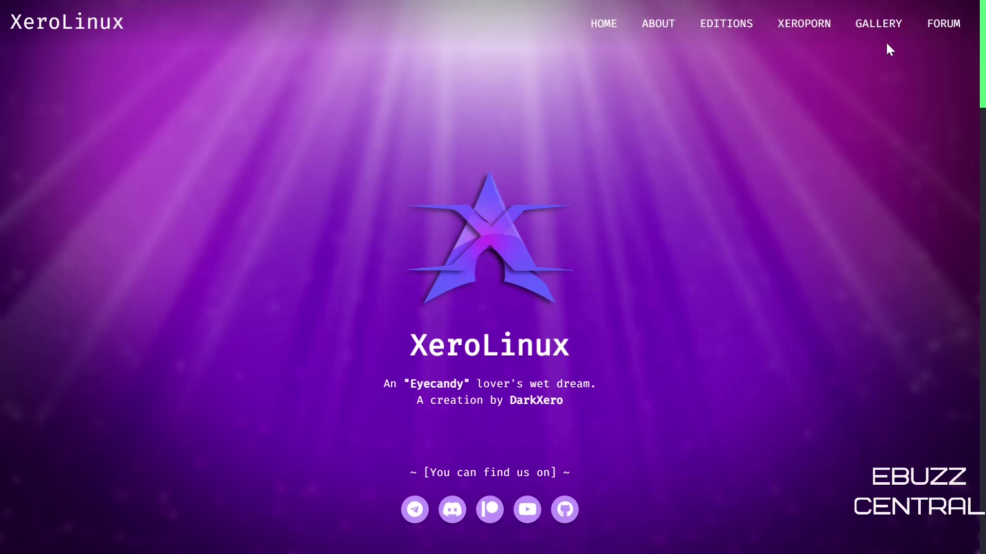
scroll(545, 214, "down", 3)
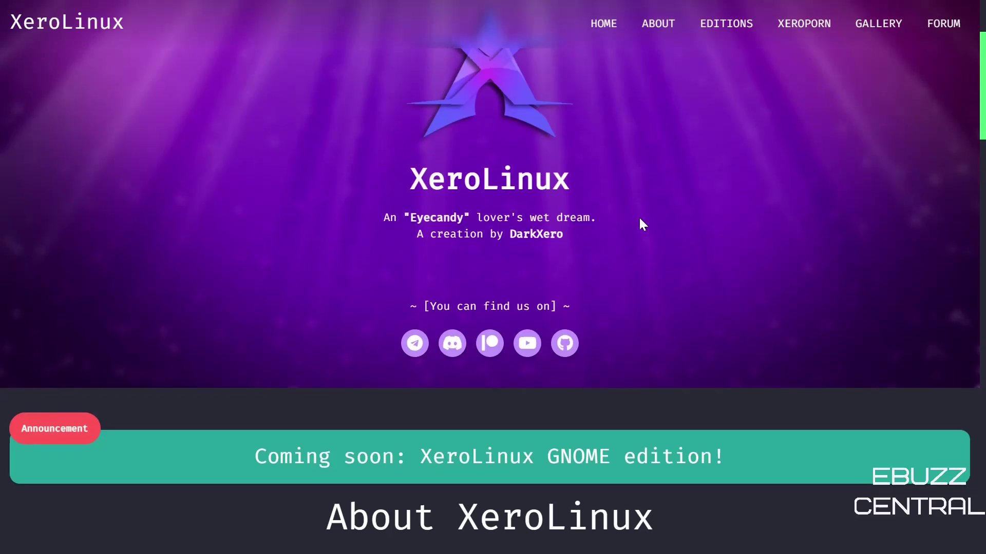
scroll(658, 224, "down", 8)
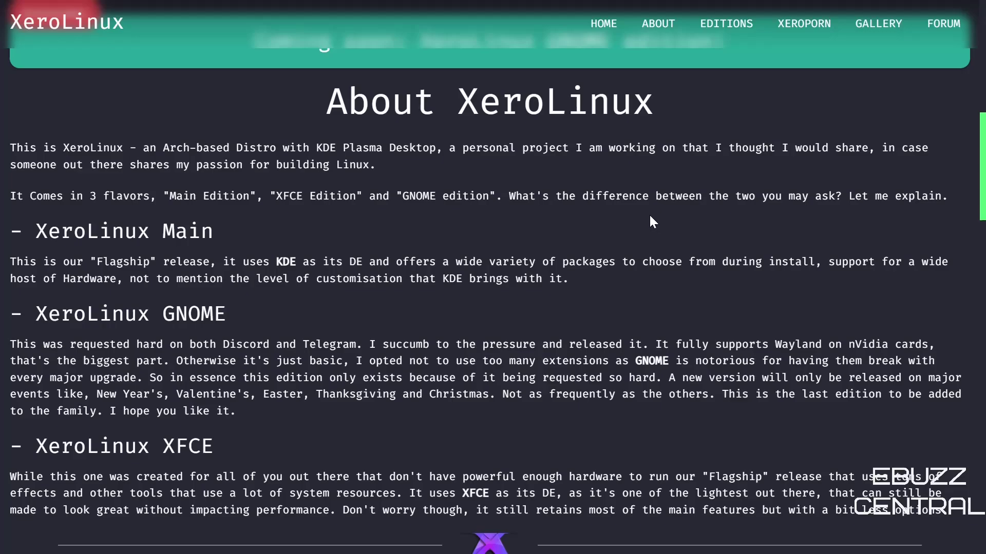
scroll(650, 216, "down", 2)
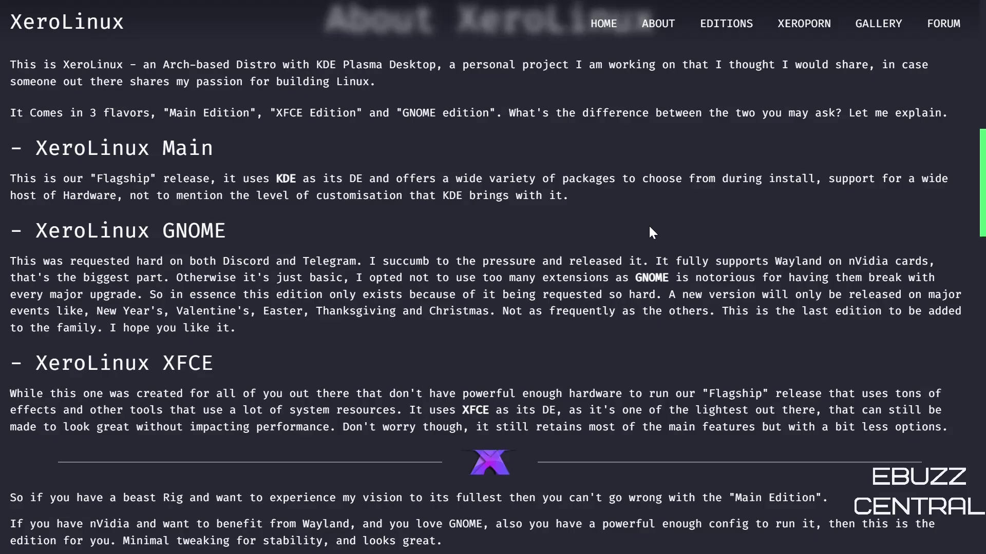
scroll(648, 224, "down", 2)
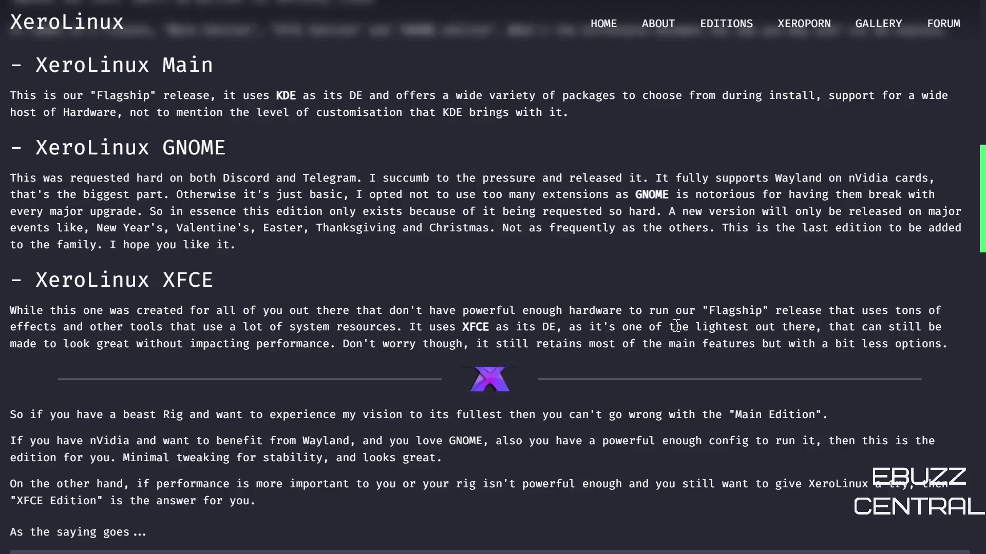
scroll(673, 318, "down", 10)
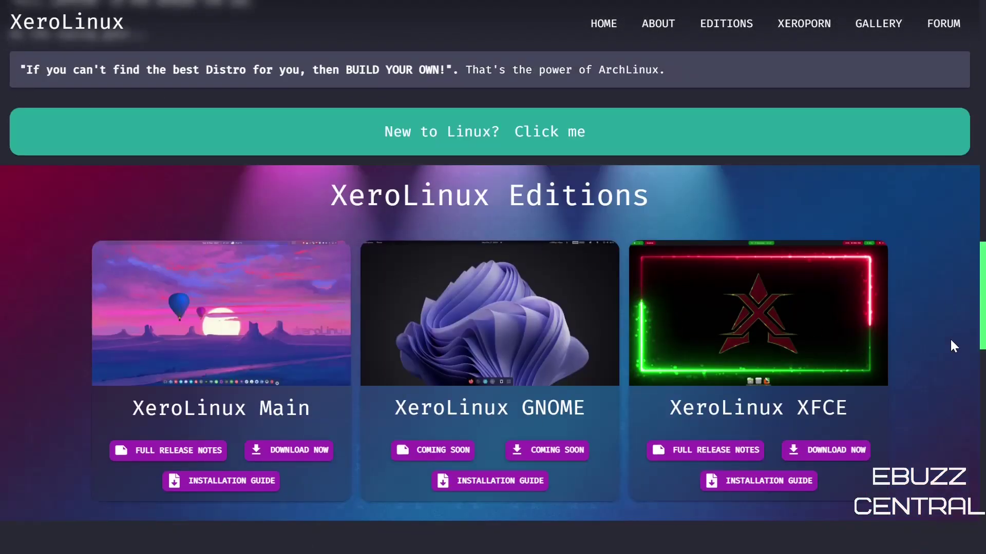
scroll(632, 317, "down", 10)
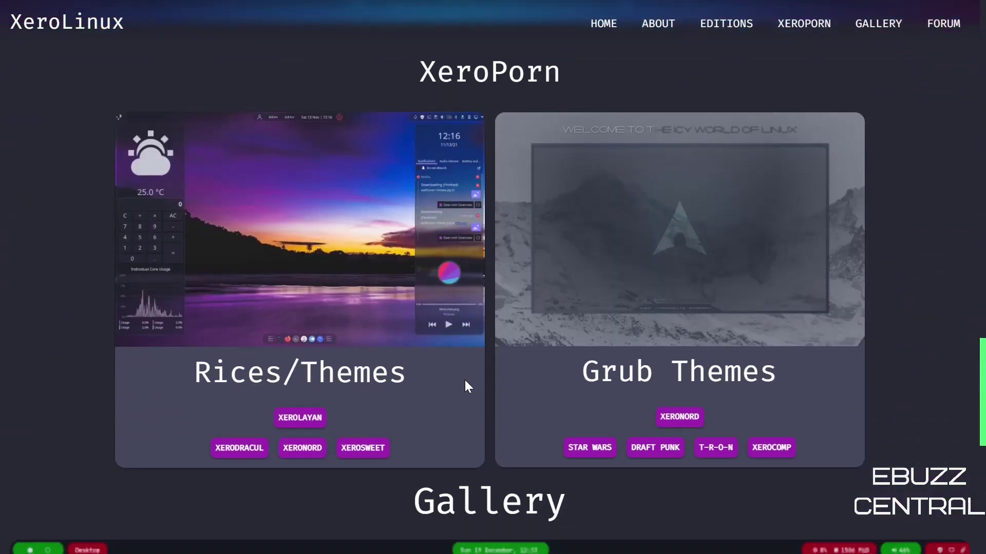
scroll(650, 369, "down", 8)
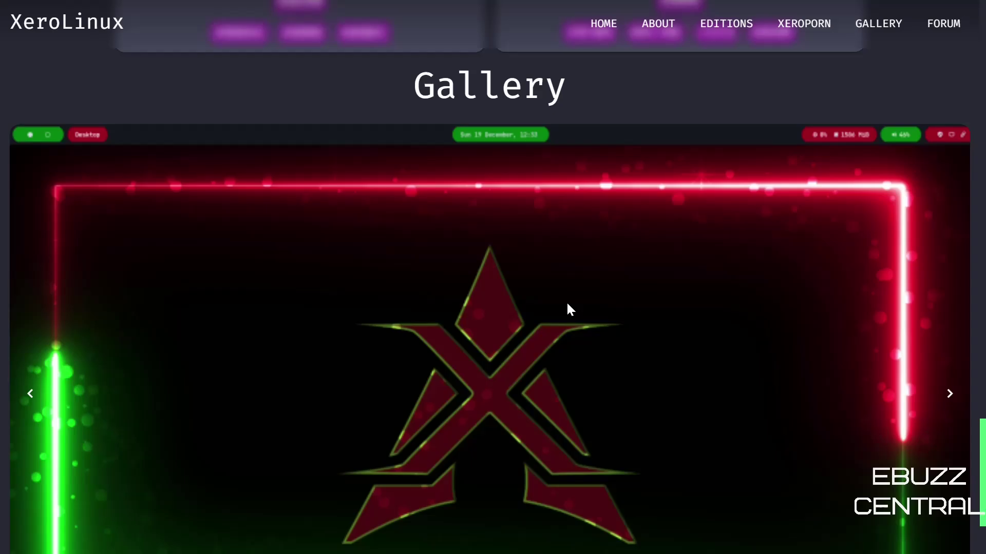
scroll(585, 298, "down", 3)
scroll(599, 283, "up", 20)
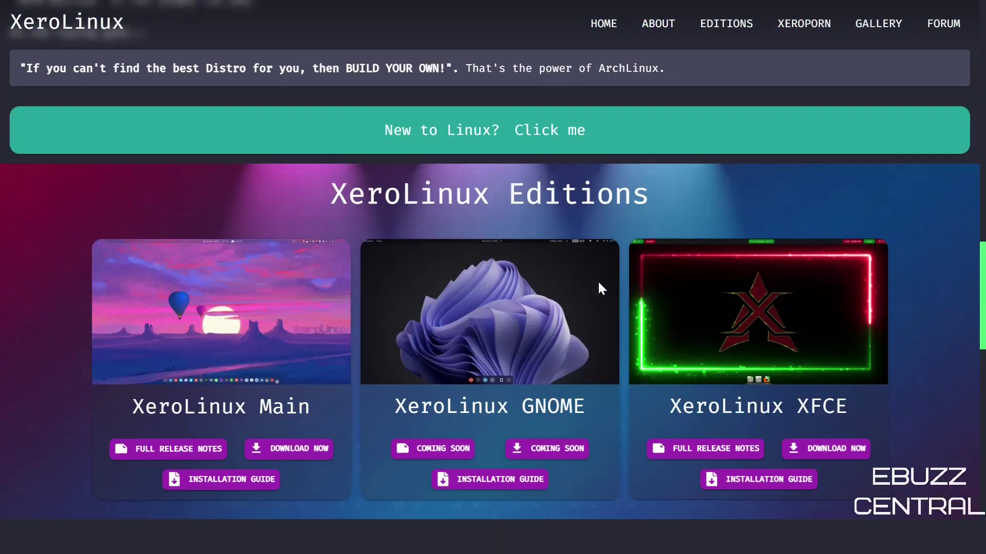
scroll(599, 283, "up", 10)
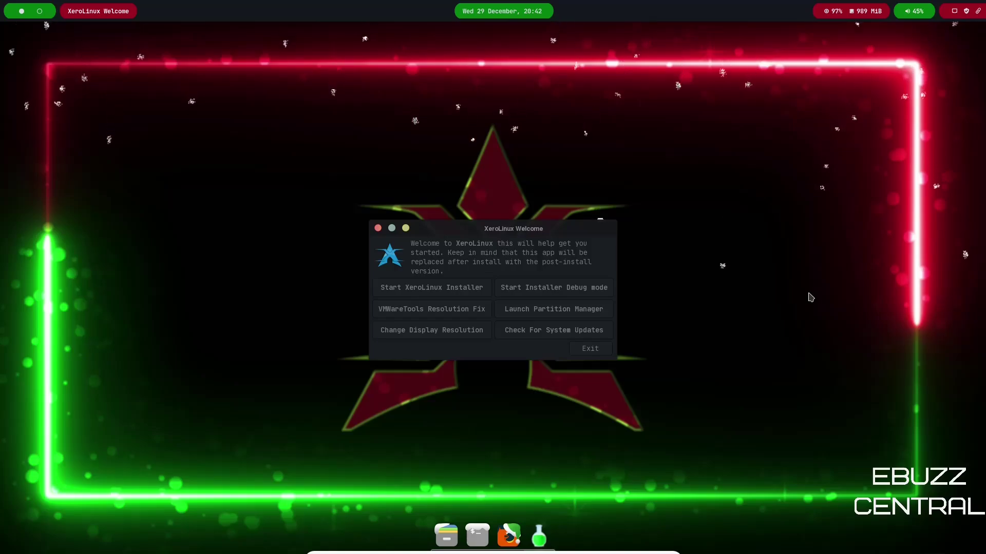
right_click(719, 188)
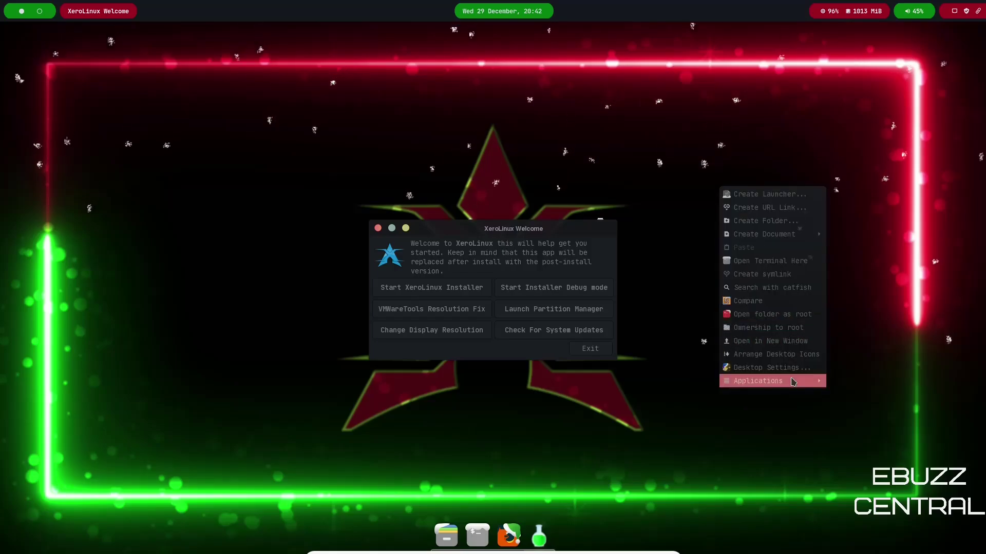
mouse_move(794, 383)
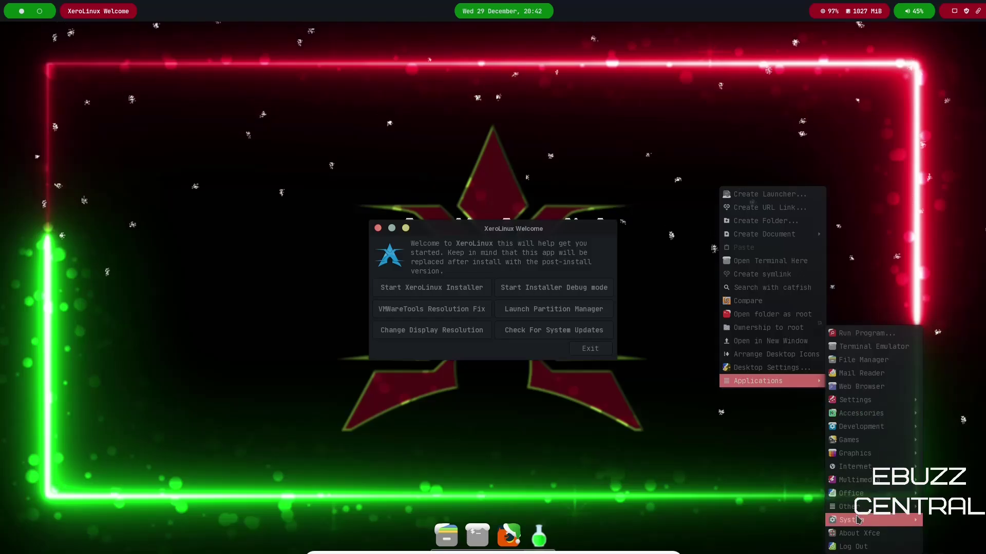
mouse_move(854, 520)
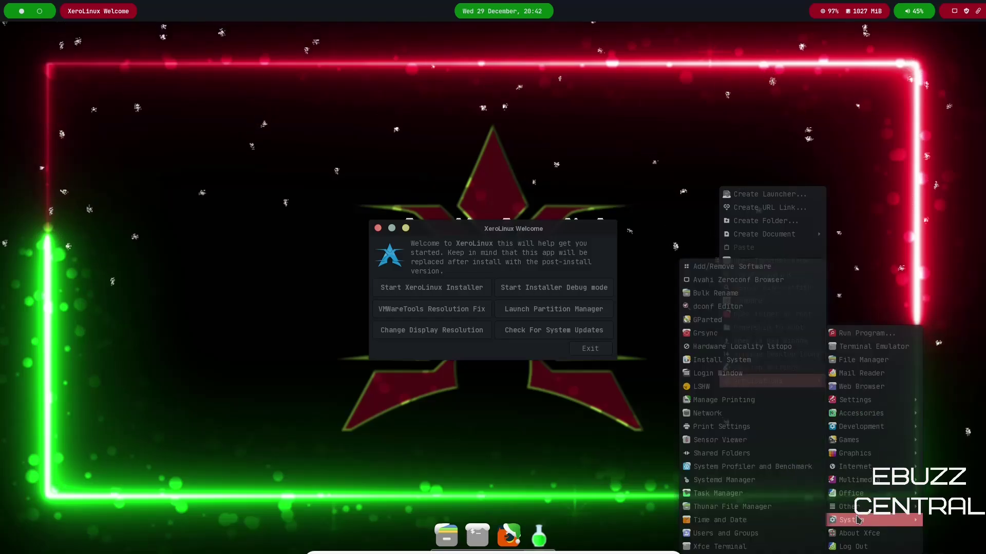
left_click(718, 494)
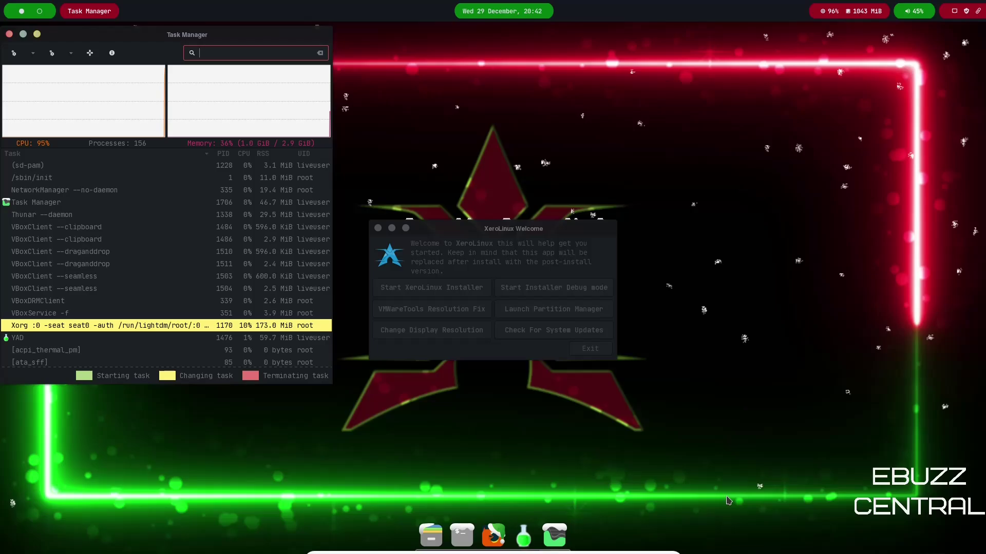
Search for xsnow and kill that process, confirming with Yes.
type("xsnow")
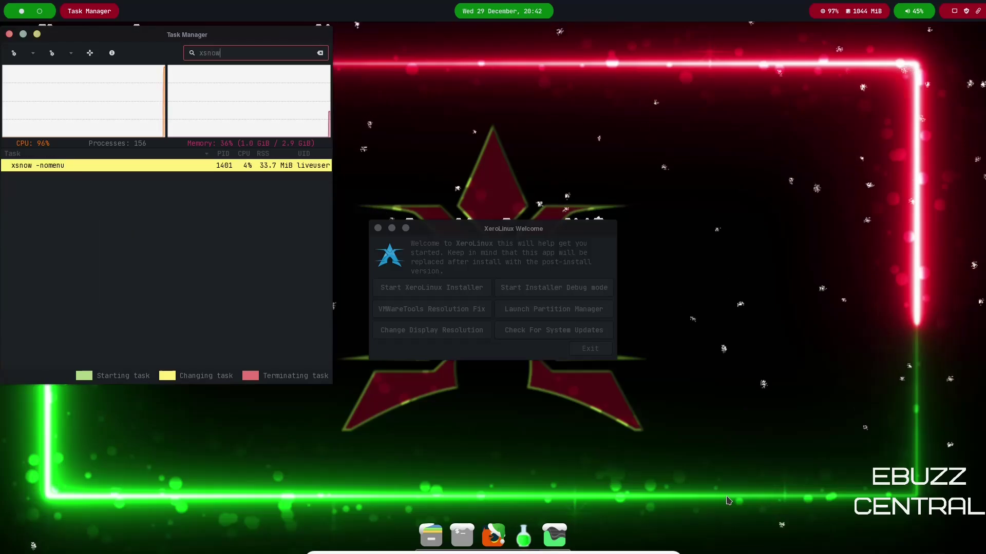
right_click(70, 168)
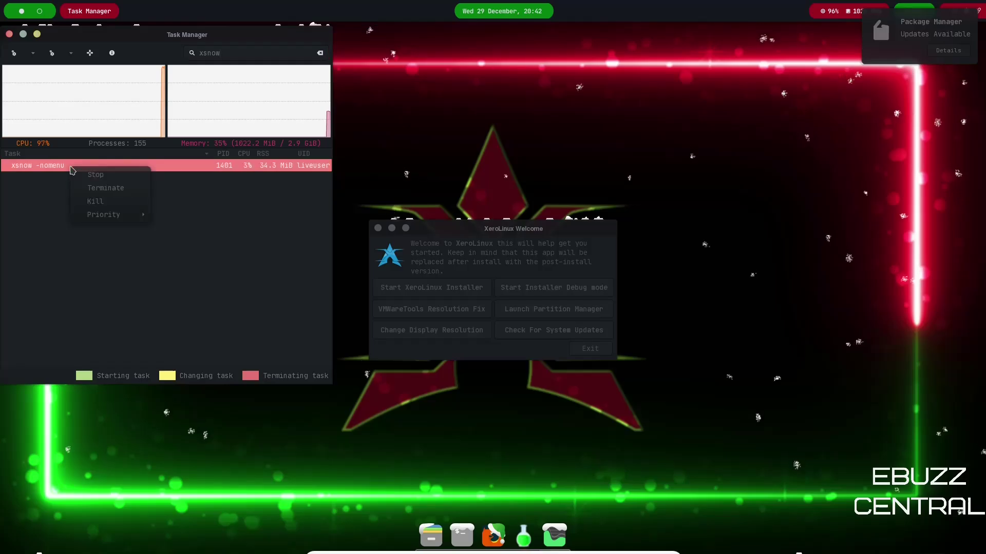
left_click(97, 202)
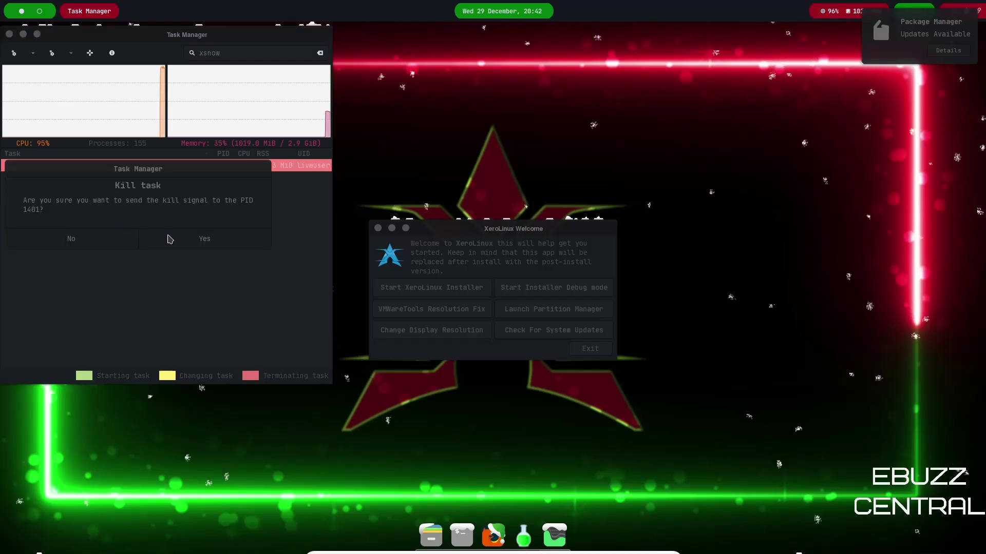
left_click(174, 238)
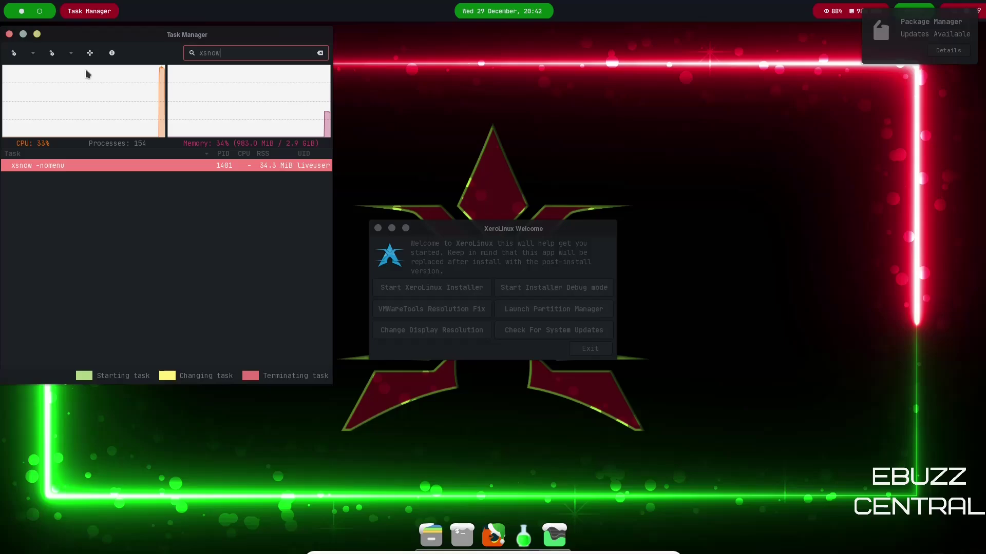
Close Task Manager and pick the orange desert sunset thumbnail as the wallpaper in Desktop Settings.
left_click(9, 35)
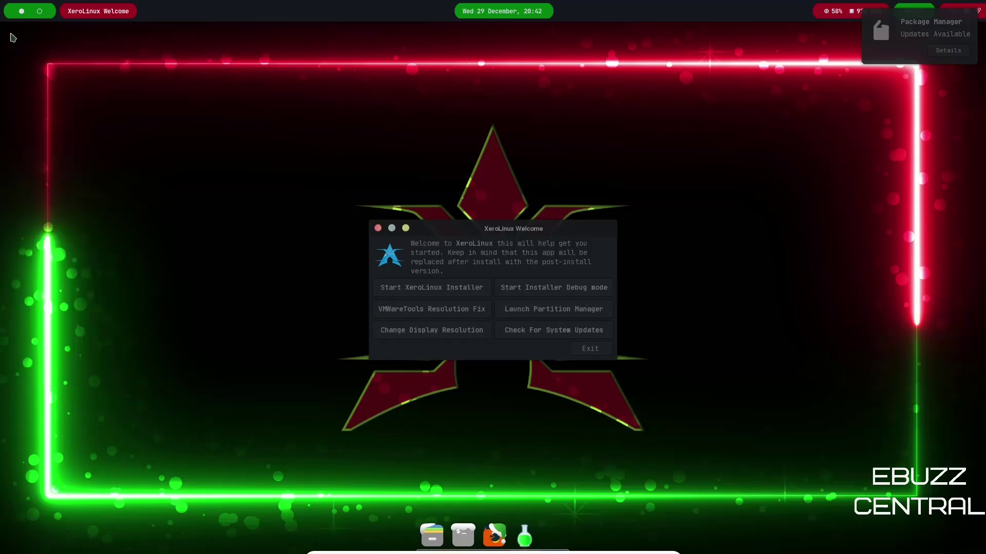
right_click(188, 161)
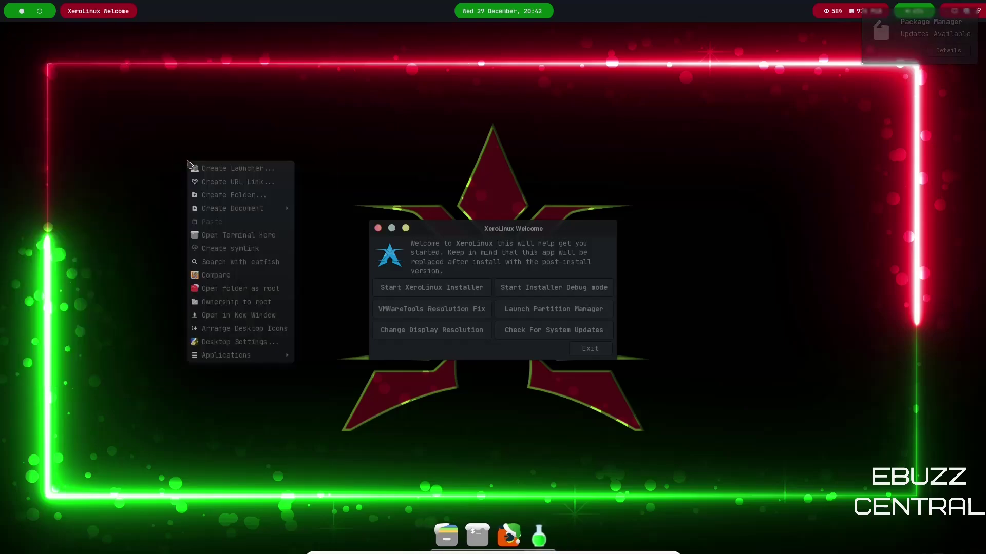
left_click(254, 342)
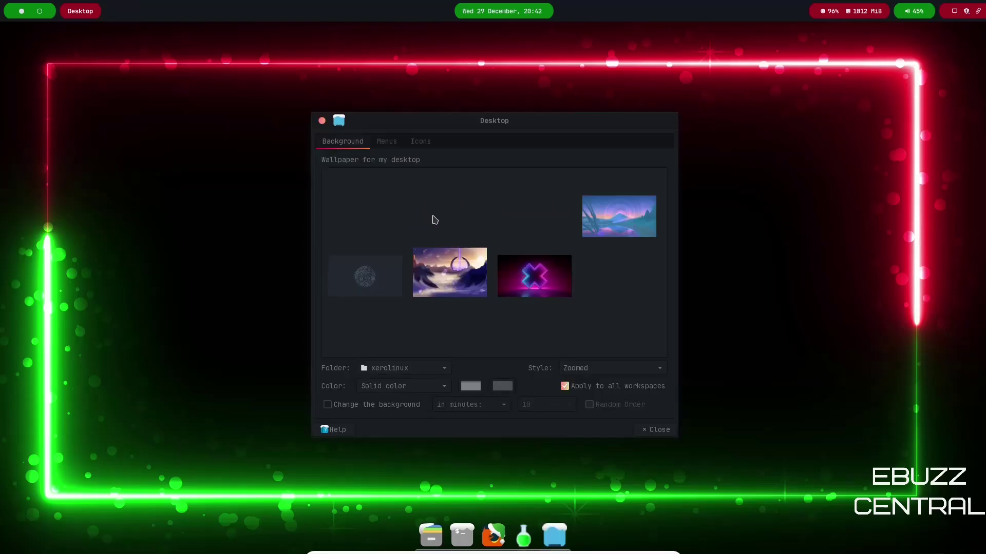
left_click(538, 207)
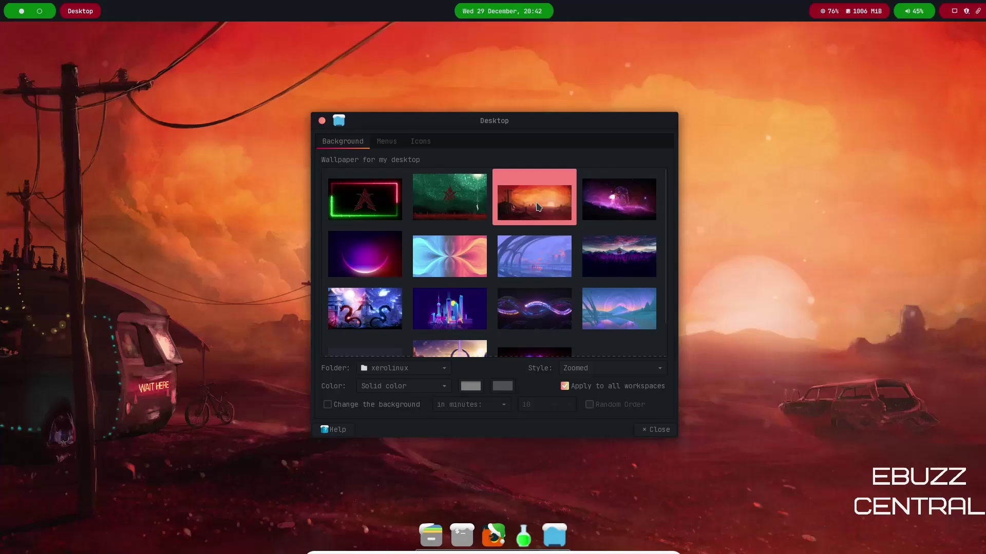
left_click(322, 122)
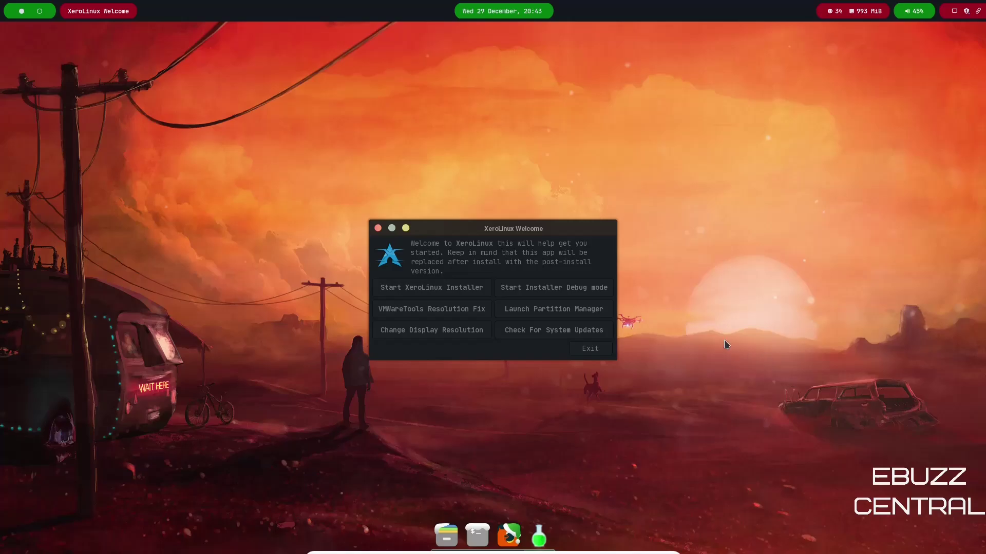
left_click(459, 292)
left_click(468, 536)
Open a new terminal window and move it toward the screen centre.
right_click(722, 215)
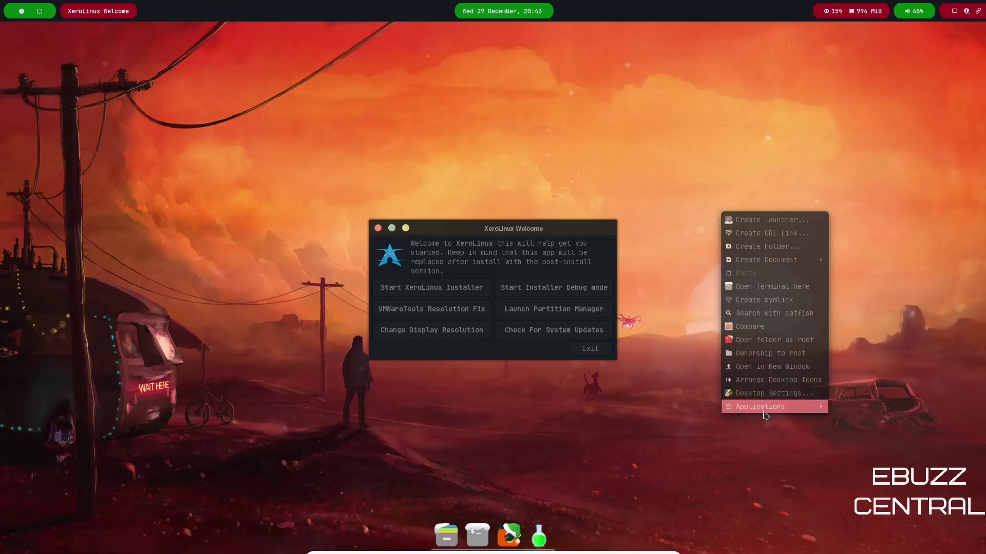
mouse_move(760, 407)
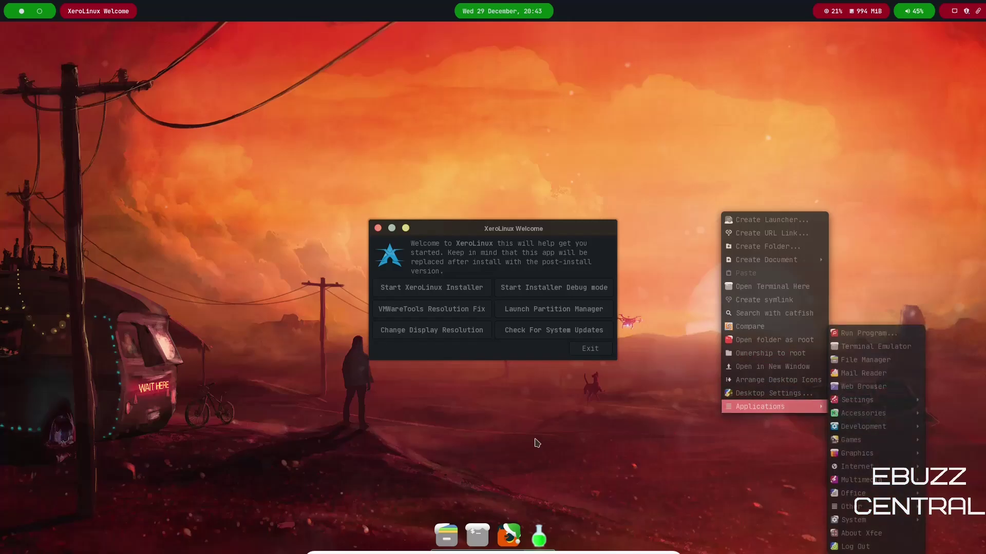
left_click(538, 442)
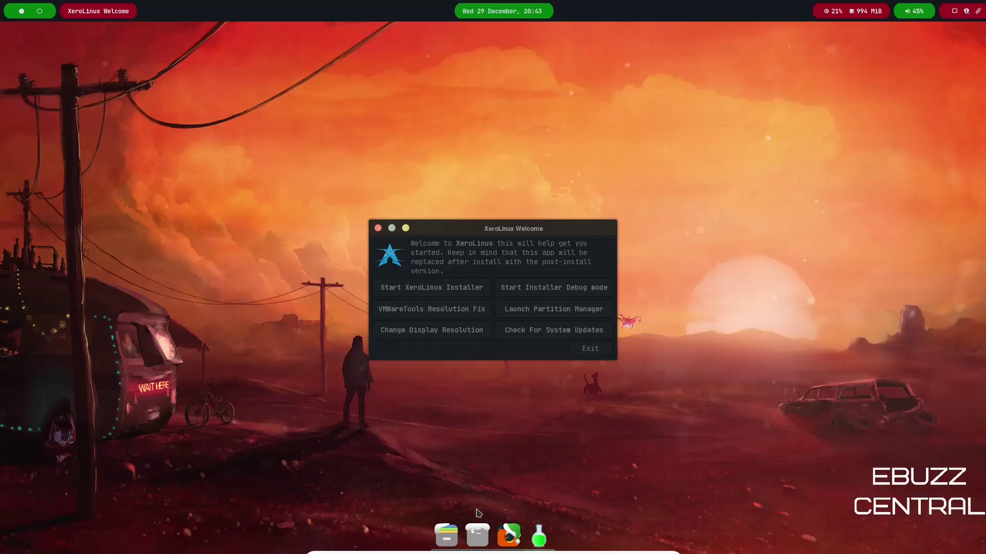
left_click(477, 536)
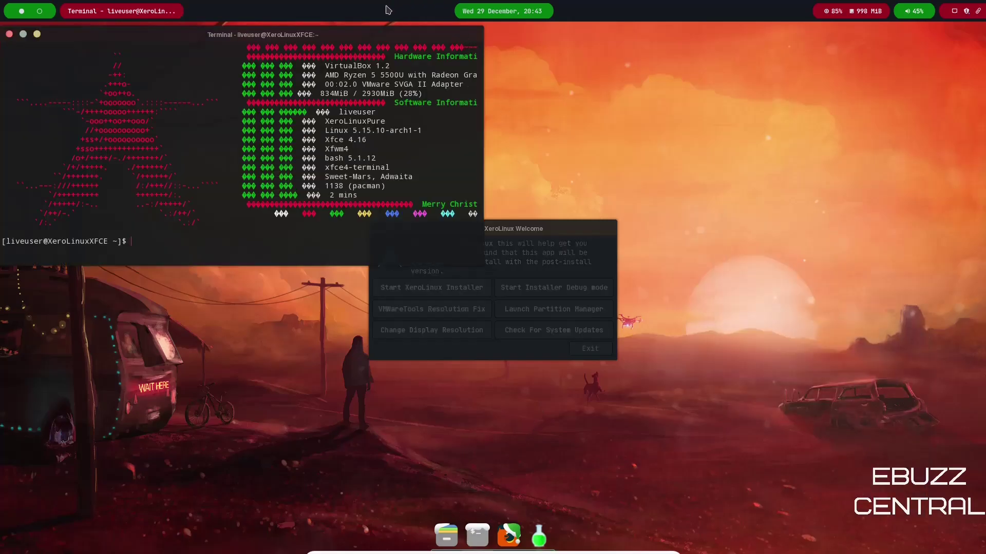
left_click_drag(548, 42, 636, 64)
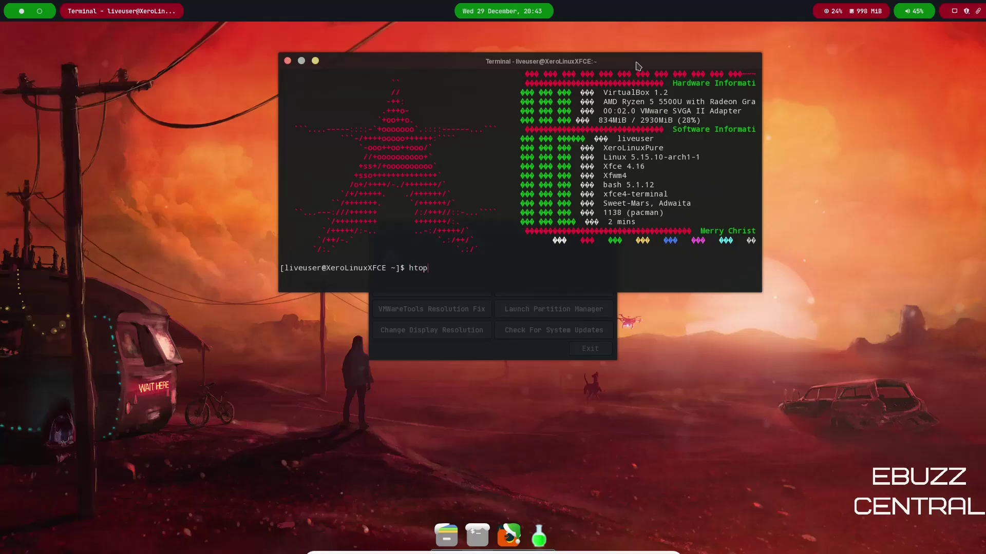
Run top after htop fails, then reposition the terminal and Welcome windows.
key("Return")
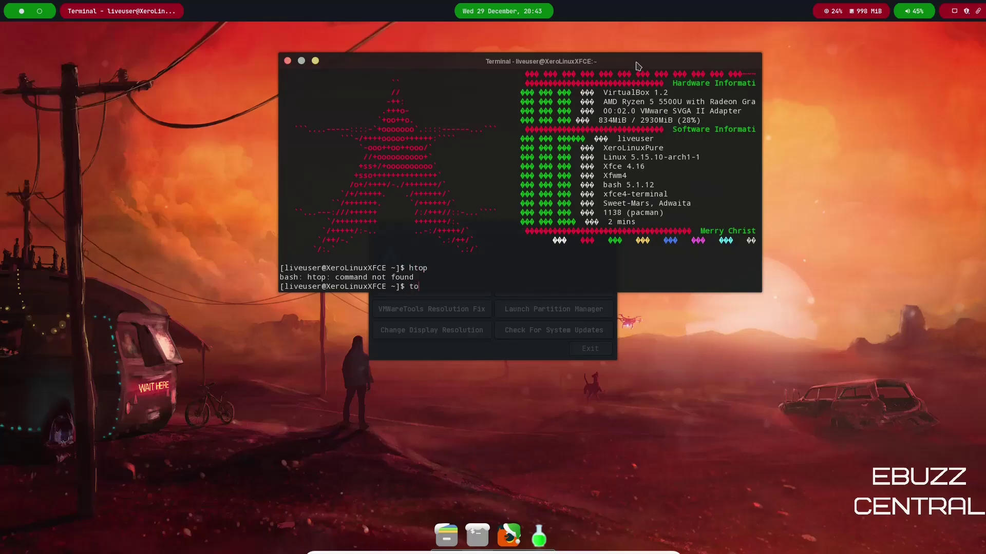
type("top")
key("Return")
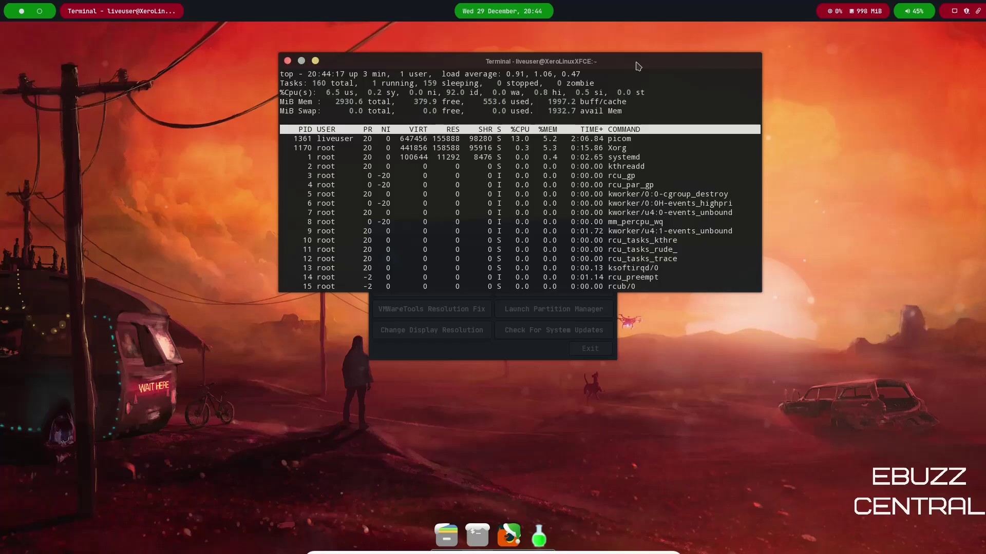
left_click_drag(638, 66, 591, 248)
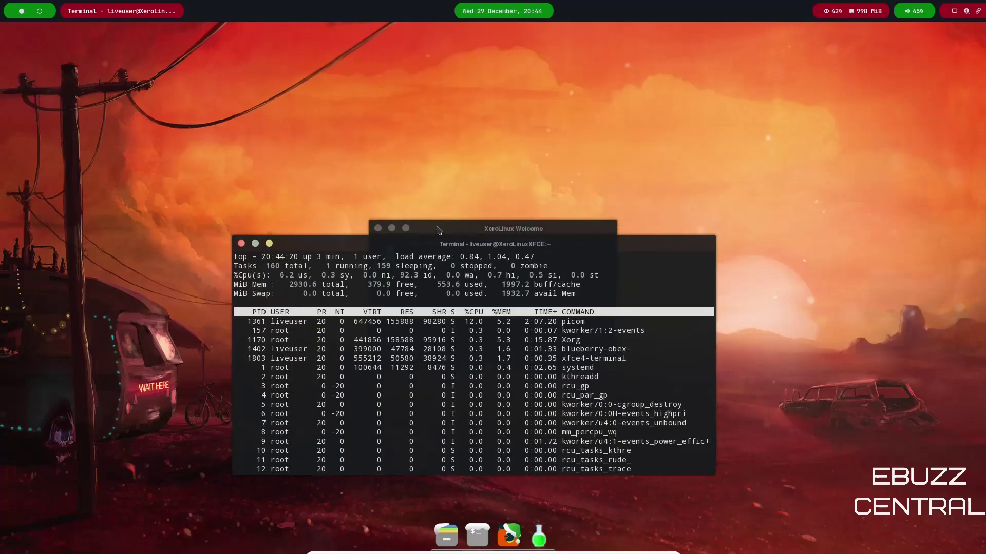
left_click_drag(437, 231, 430, 62)
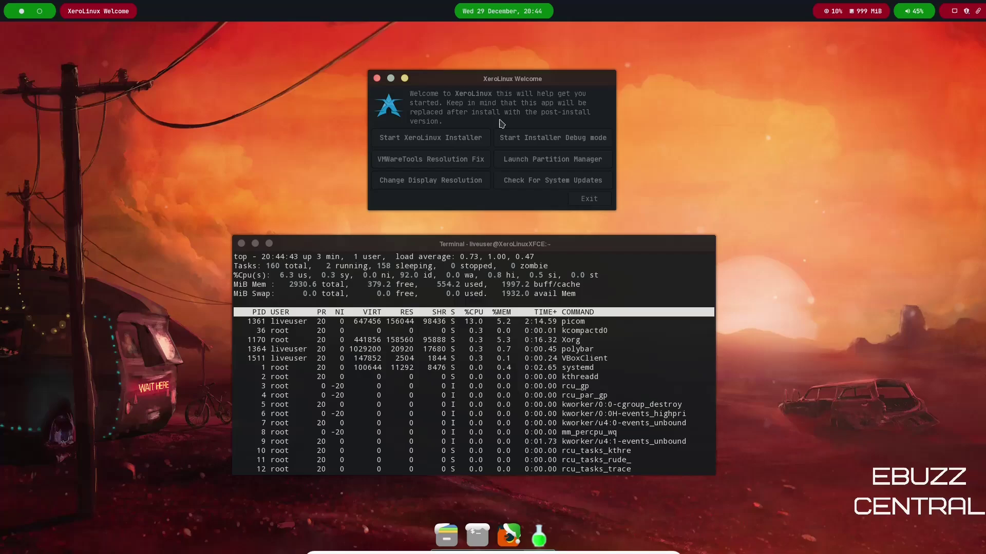
Close the terminal and the XeroLinux Welcome window.
left_click(243, 246)
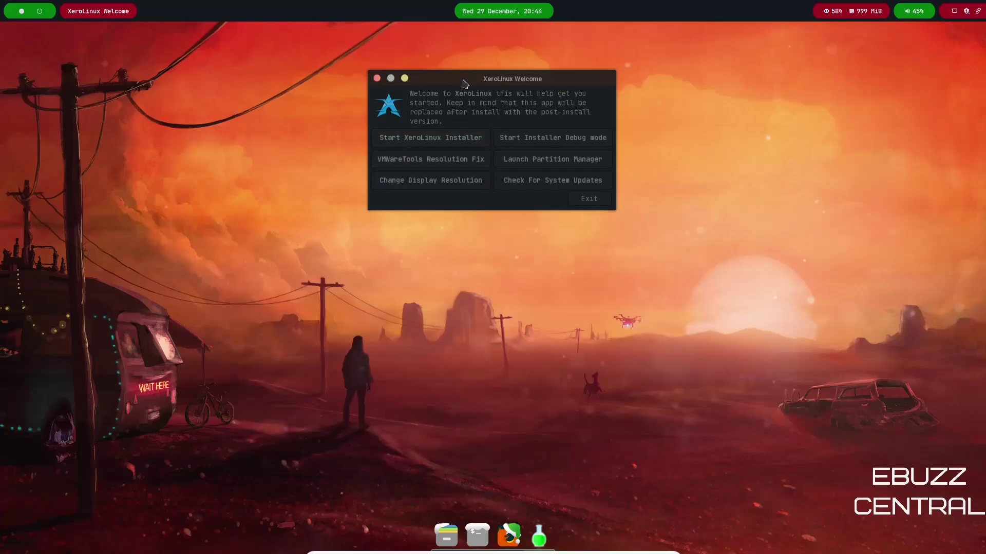
left_click_drag(461, 85, 445, 190)
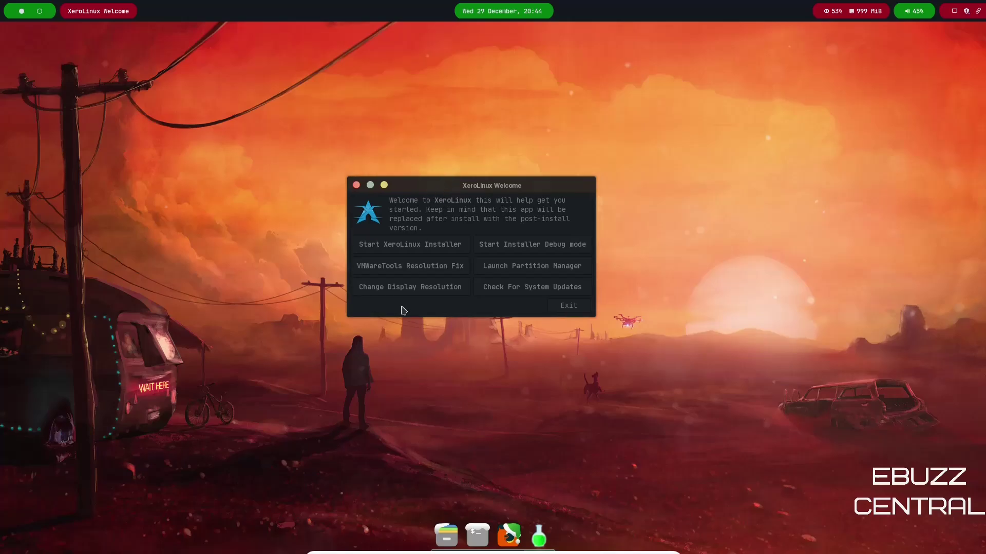
left_click(356, 185)
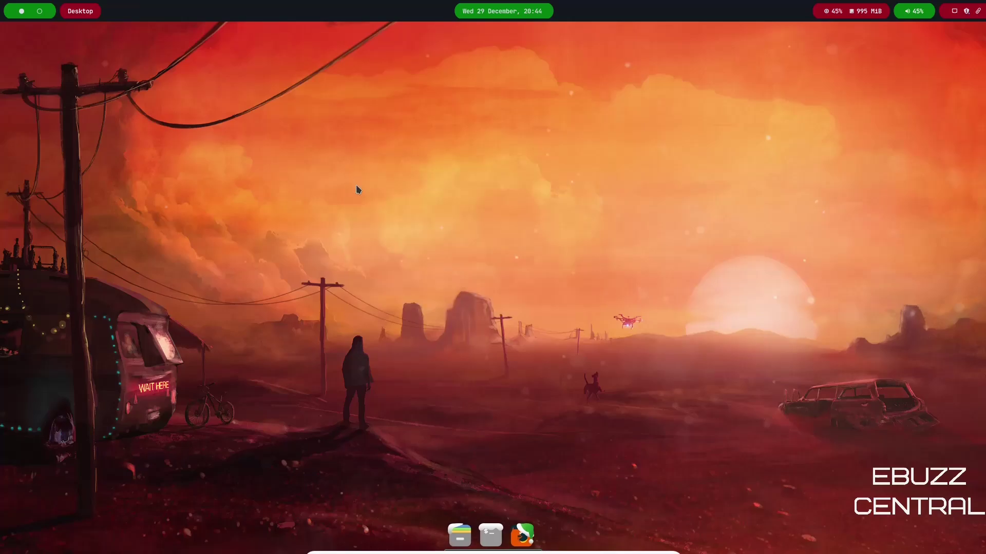
Set the neon city skyline image as the wallpaper in Desktop Settings.
right_click(539, 133)
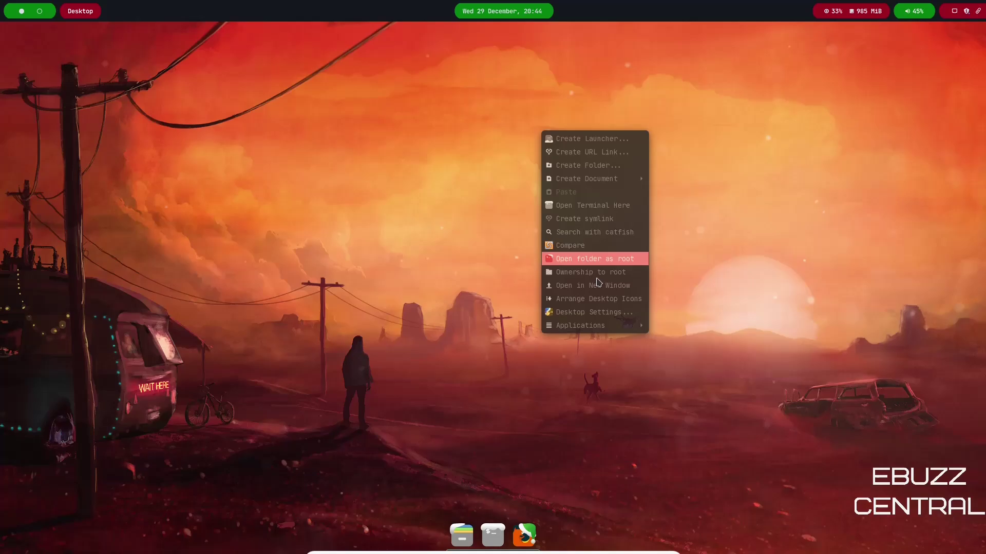
left_click(605, 314)
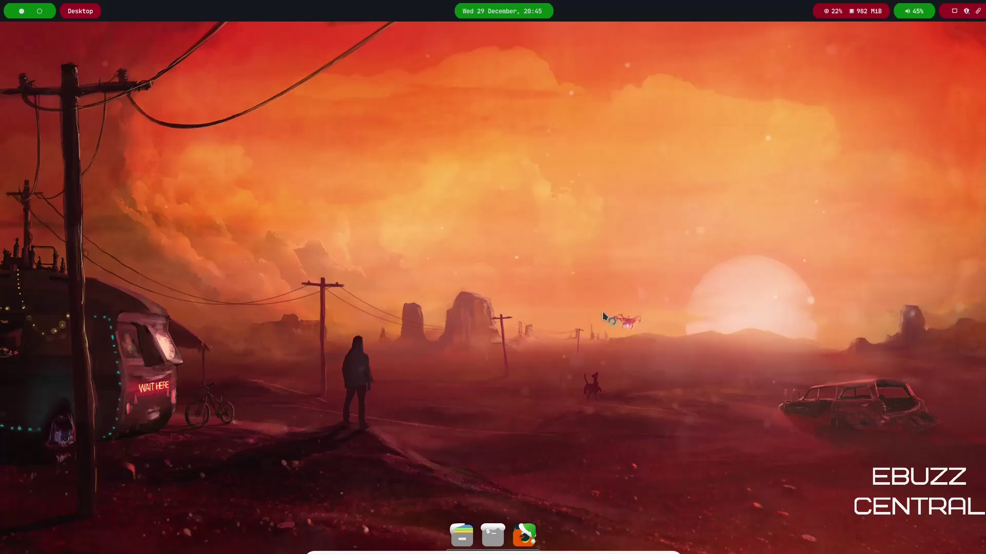
scroll(528, 251, "down", 1)
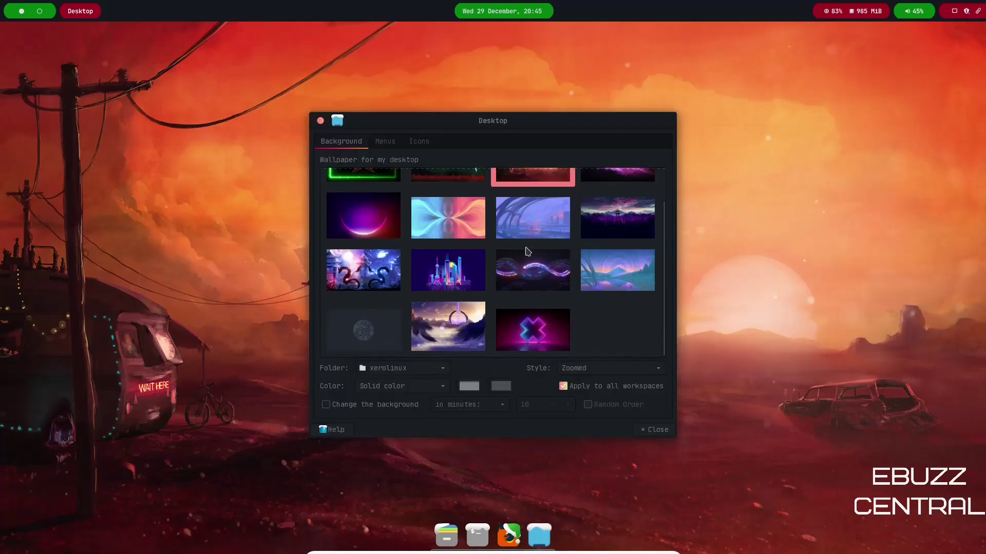
scroll(527, 252, "up", 1)
scroll(525, 254, "down", 1)
scroll(527, 257, "up", 1)
scroll(449, 282, "down", 1)
left_click(449, 282)
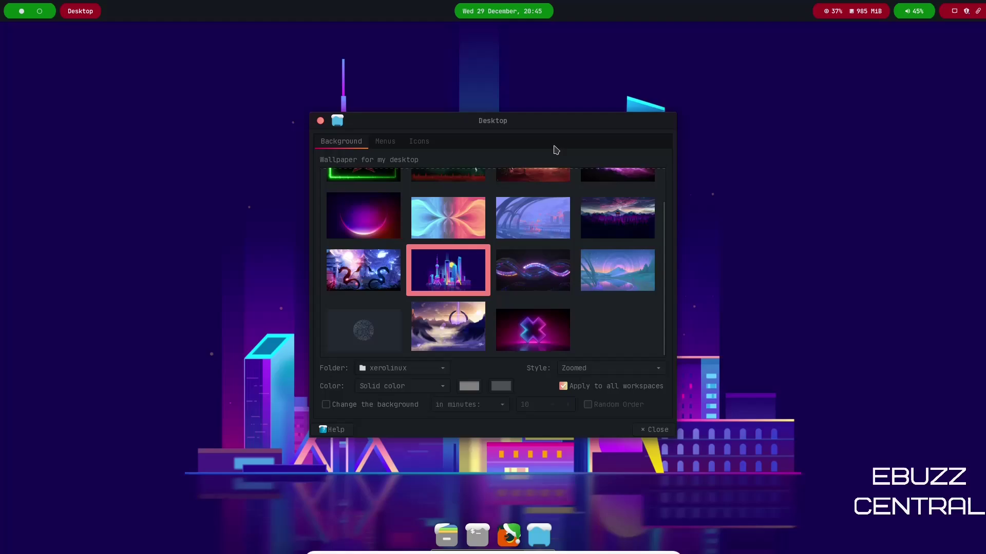
left_click_drag(555, 123, 607, 223)
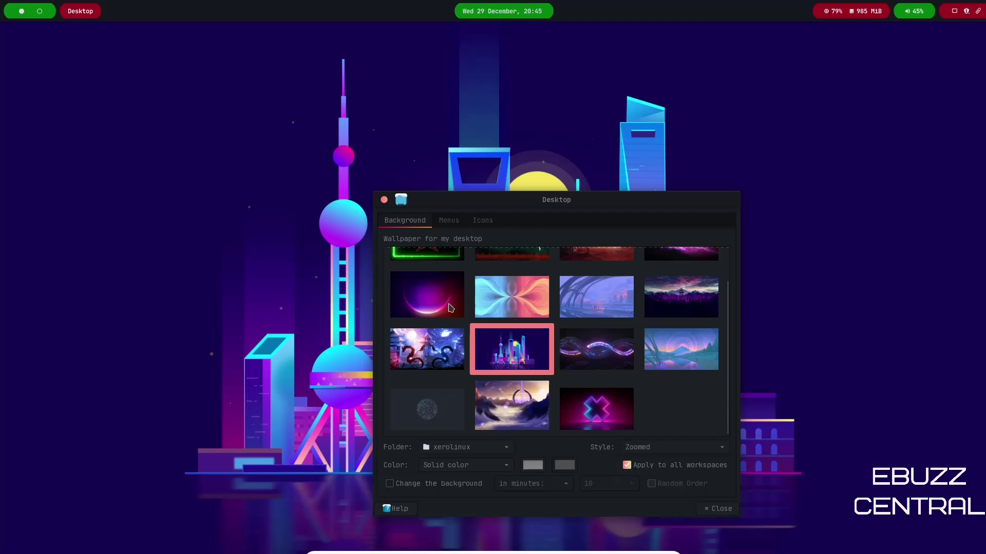
Set icon orientation to Top Right Horizontal, leave the Home icon hidden, and close.
scroll(627, 375, "up", 1)
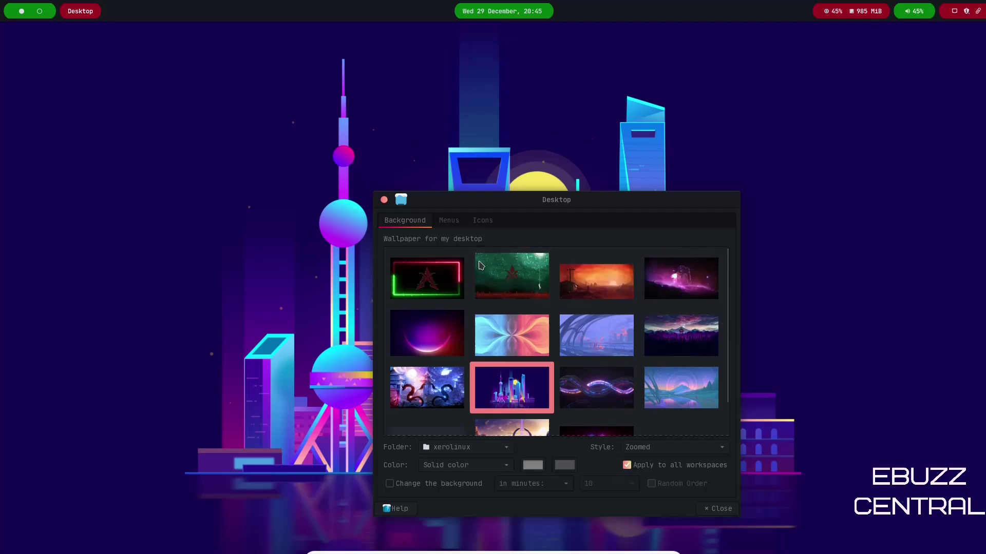
left_click(449, 220)
left_click_drag(590, 200, 573, 111)
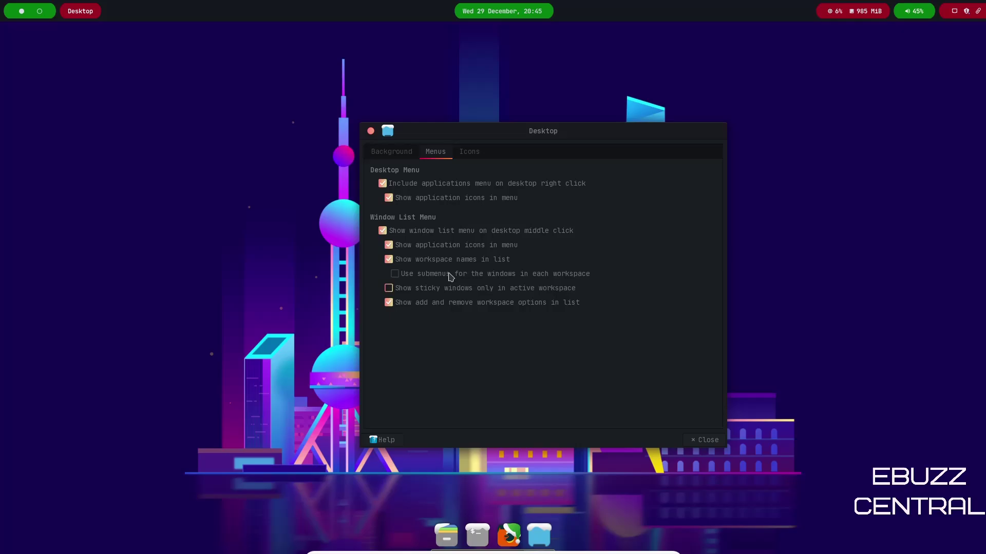
left_click(469, 153)
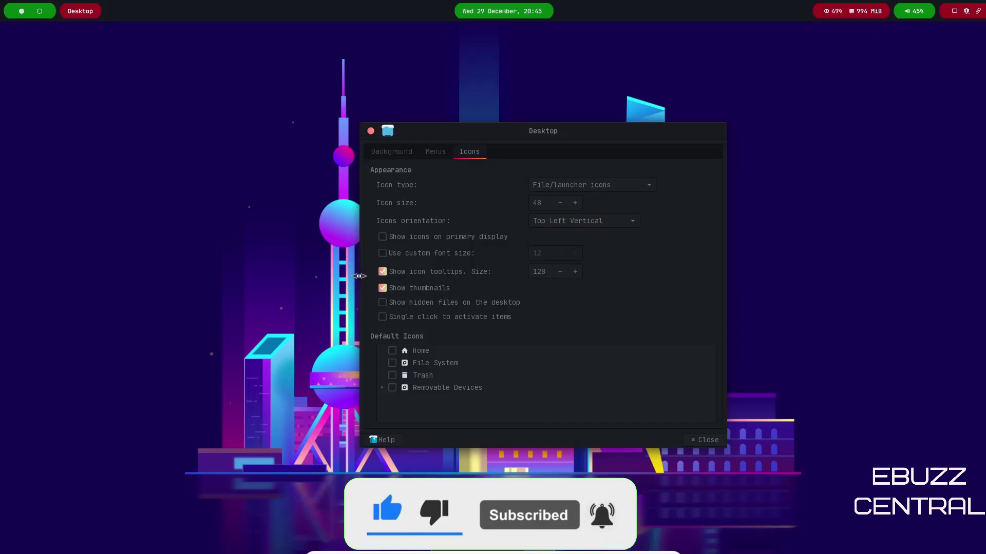
left_click(392, 350)
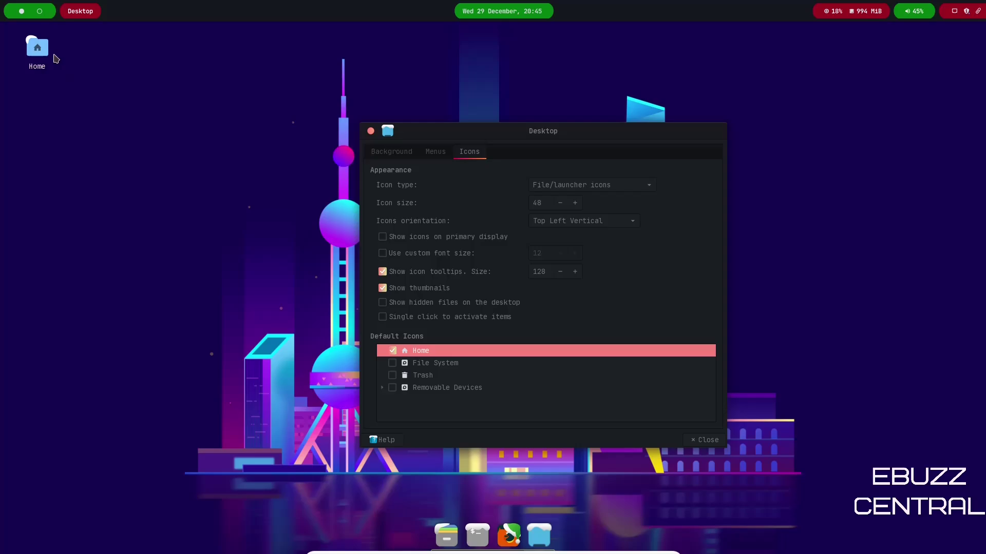
left_click(632, 222)
left_click(608, 267)
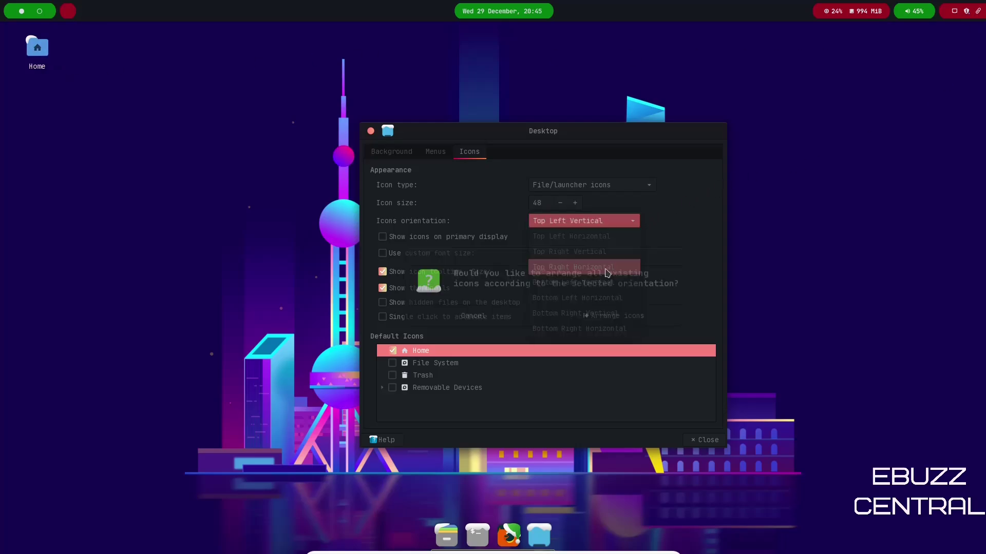
left_click(608, 316)
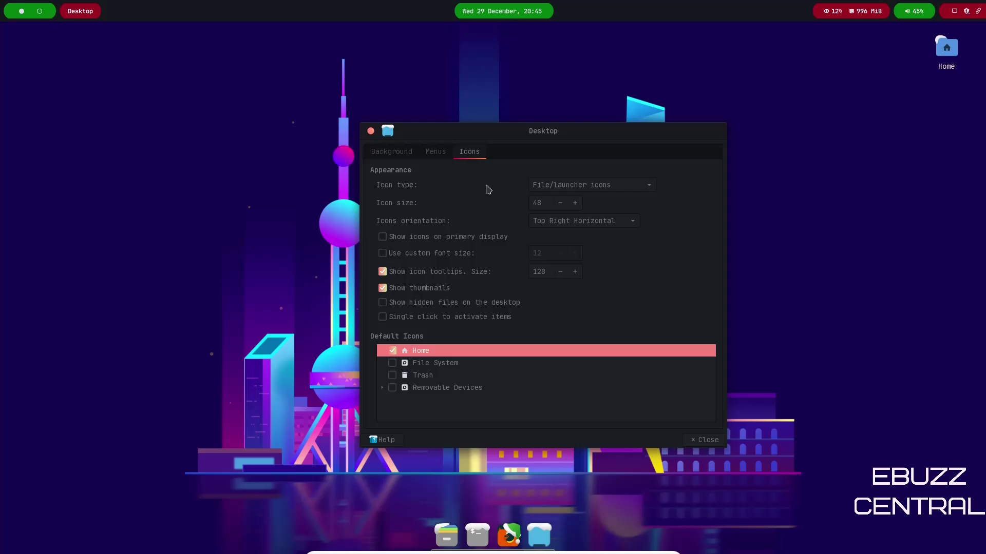
left_click(392, 351)
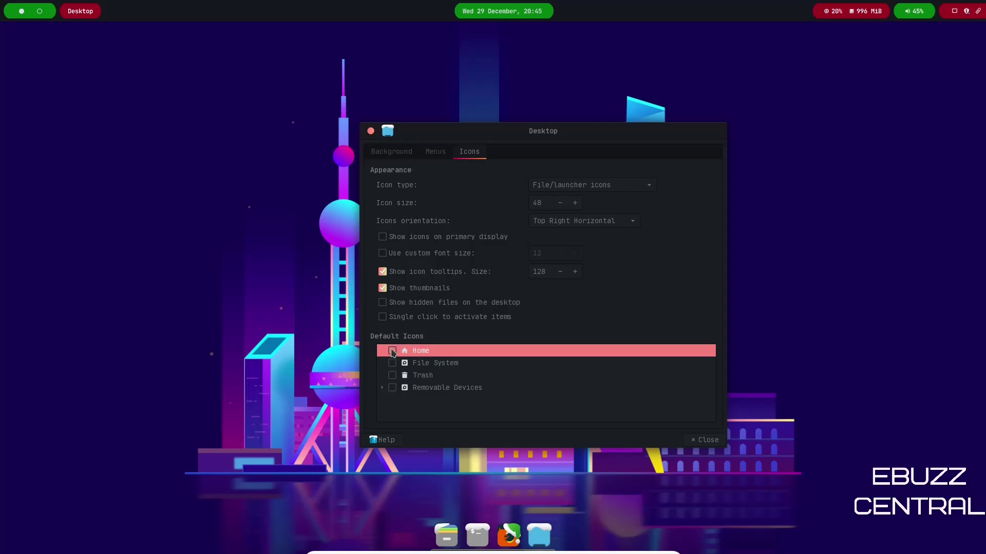
left_click(370, 132)
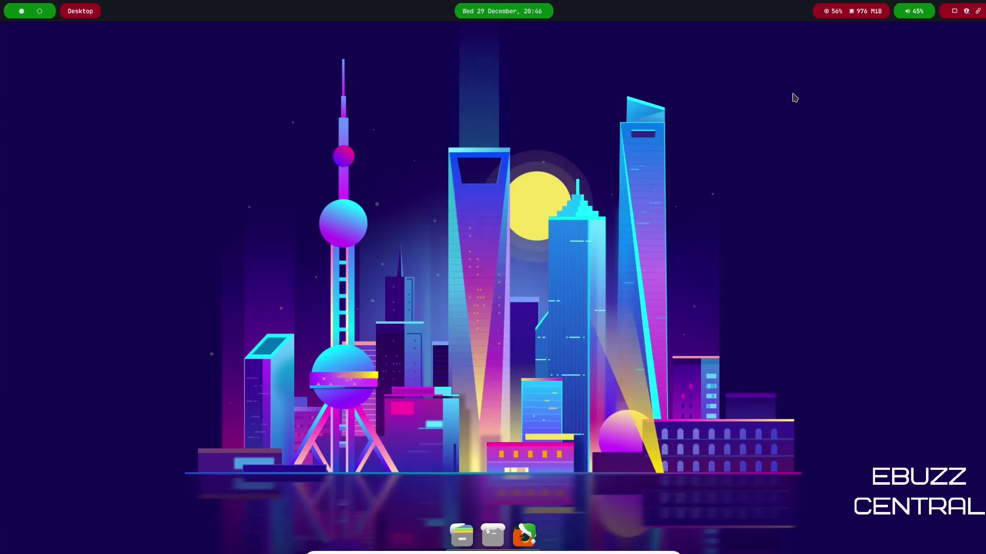
Open the available updates from the top panel and maximise the Add/Remove Software window.
left_click(977, 12)
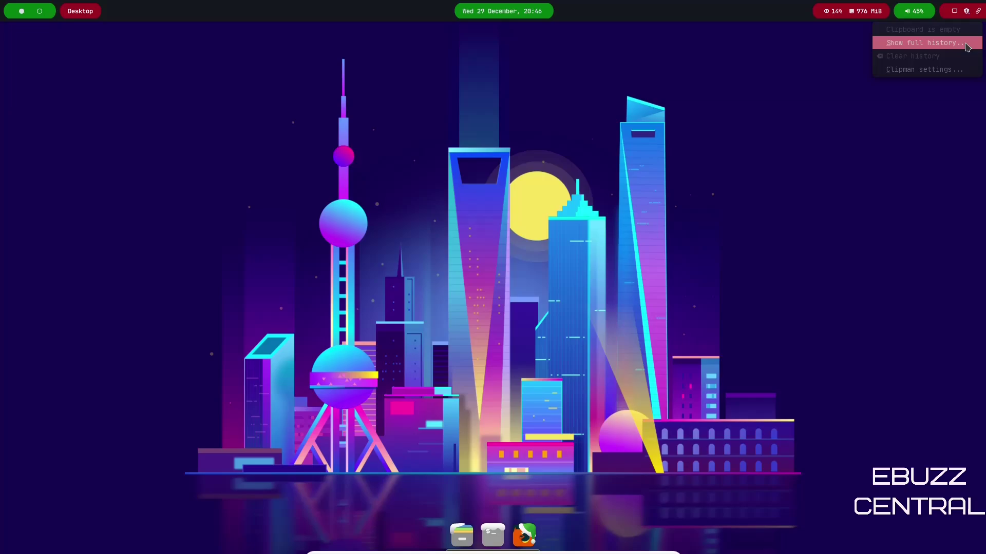
left_click(967, 14)
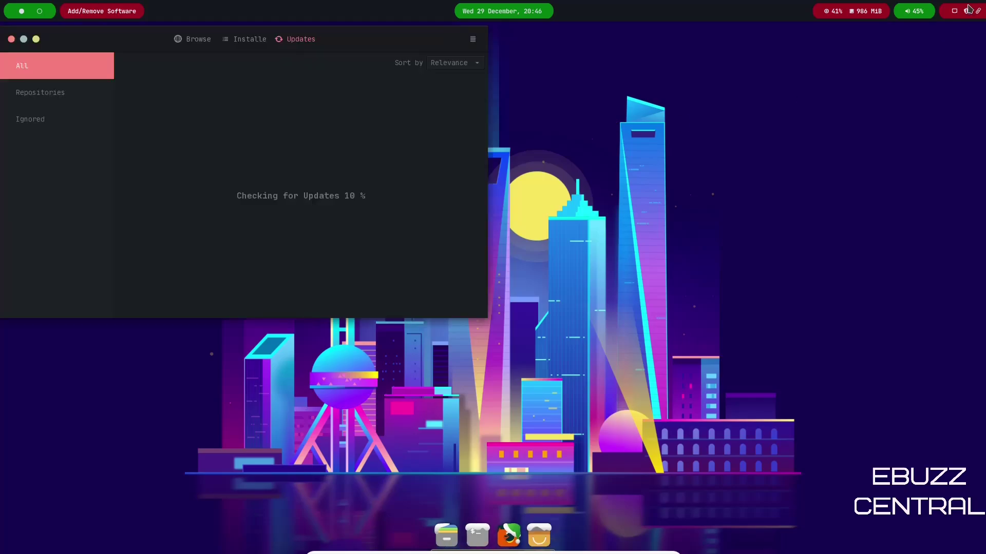
left_click_drag(345, 38, 594, 97)
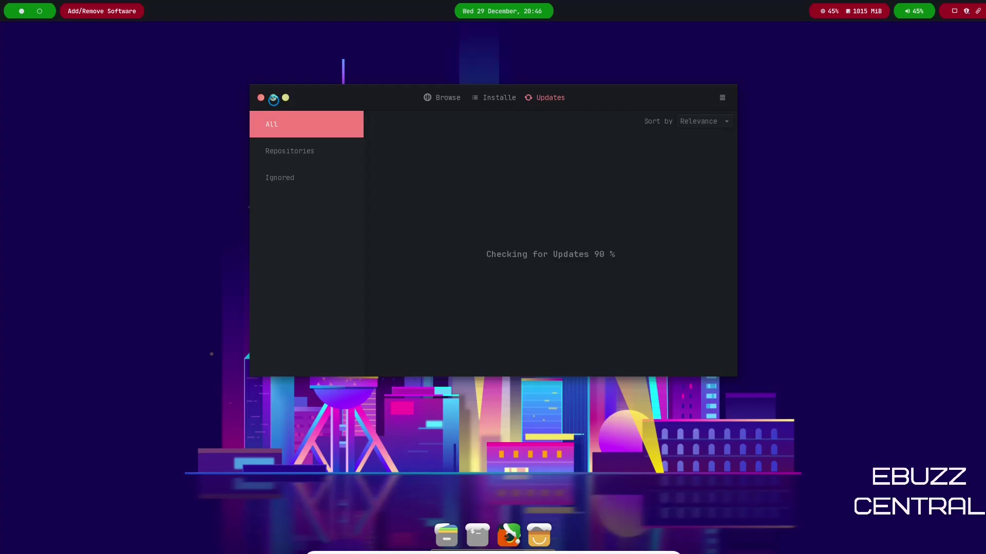
left_click(273, 98)
scroll(534, 216, "down", 10)
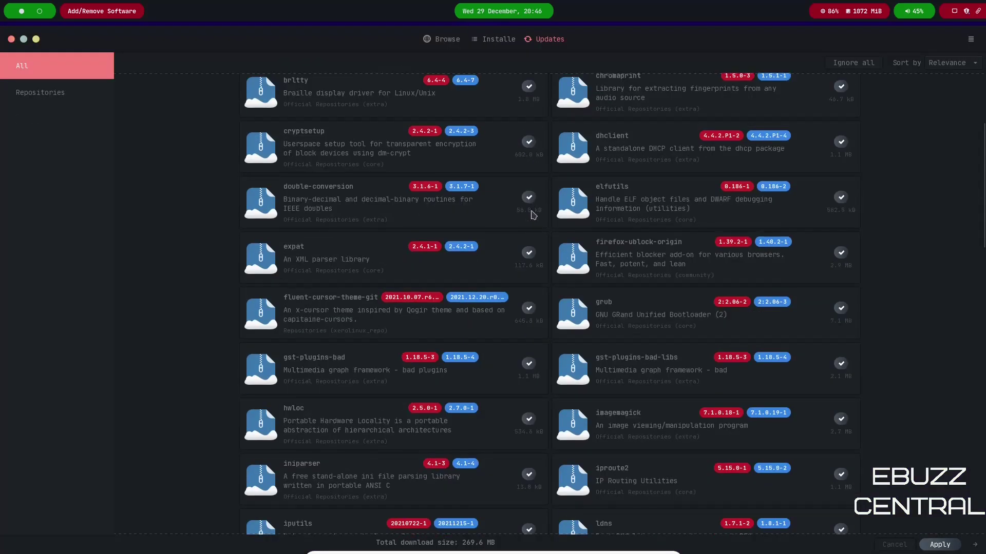
scroll(528, 221, "up", 10)
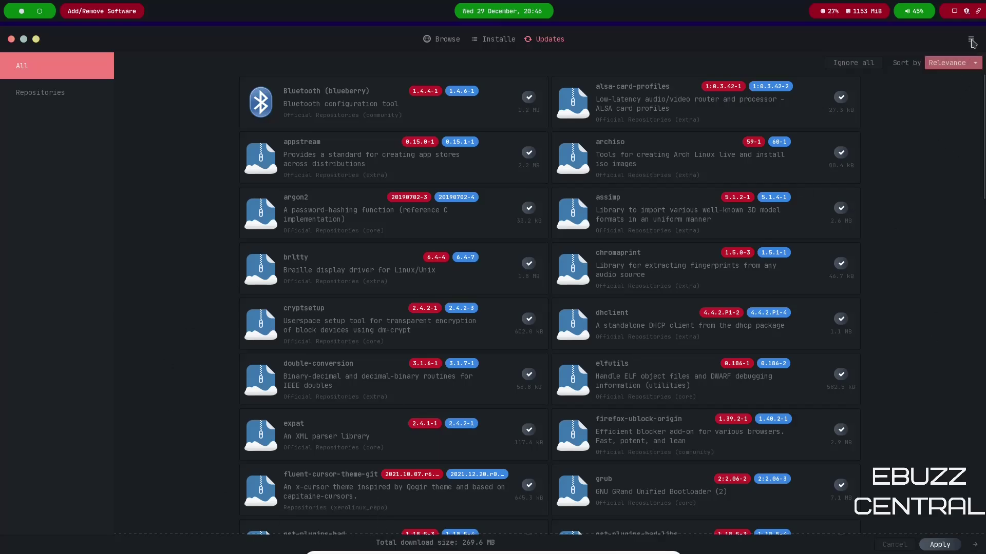
Turn on AUR support and AUR 'Check for updates' under Preferences > Third Party, then close.
left_click(972, 42)
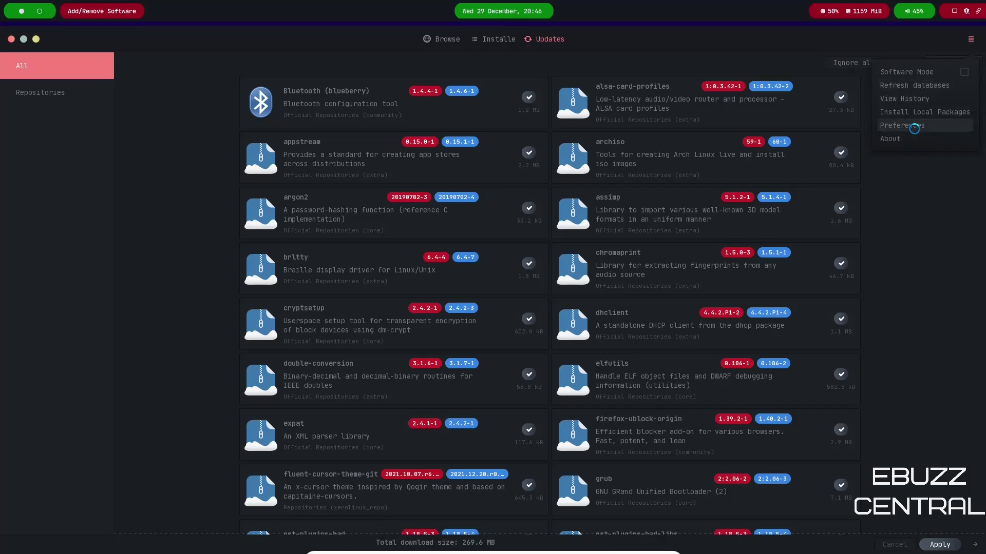
left_click(905, 128)
left_click(545, 148)
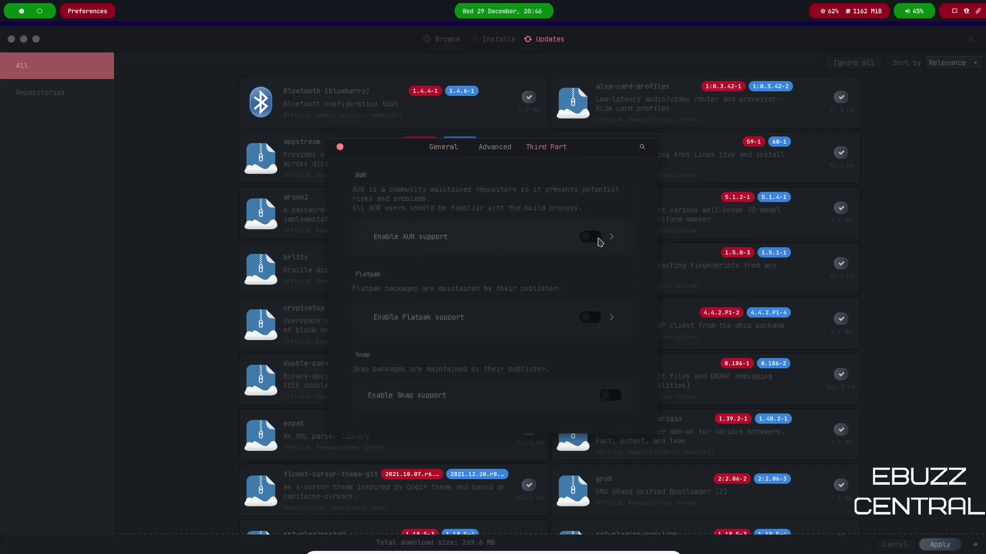
left_click(597, 239)
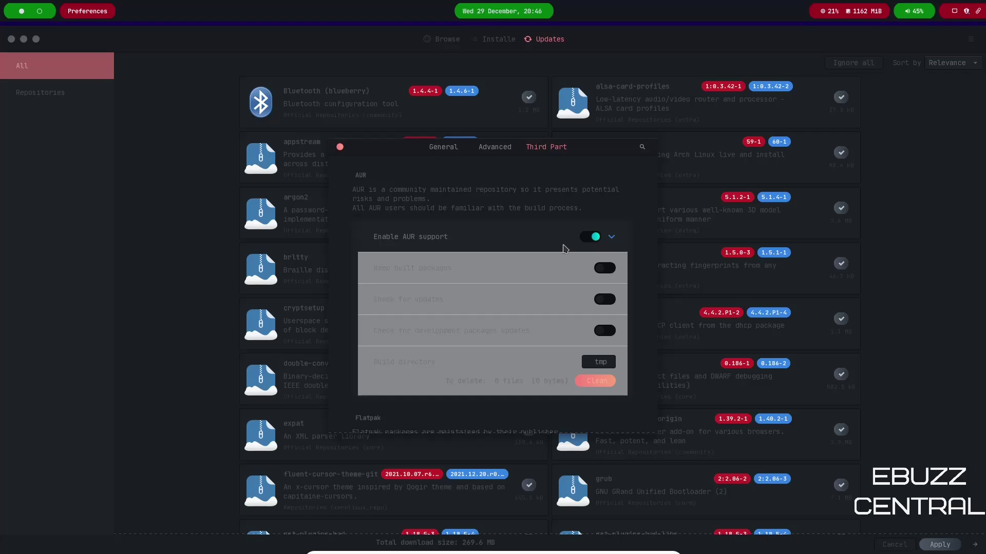
left_click(593, 307)
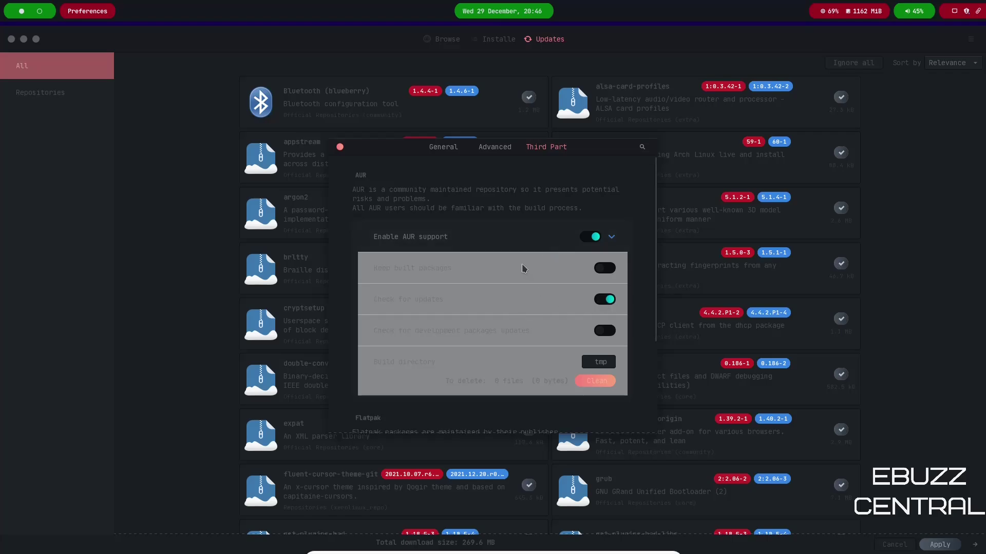
scroll(521, 268, "down", 3)
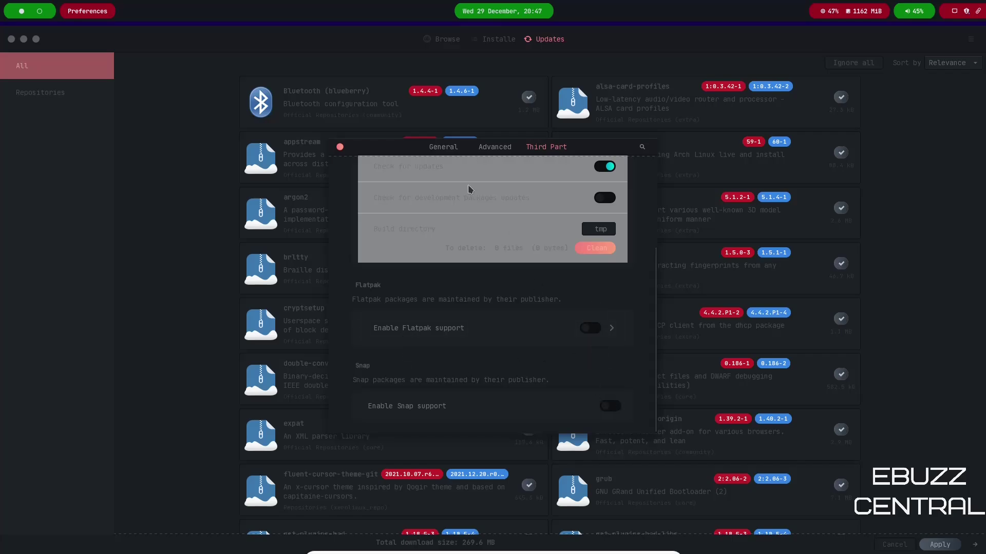
left_click(445, 148)
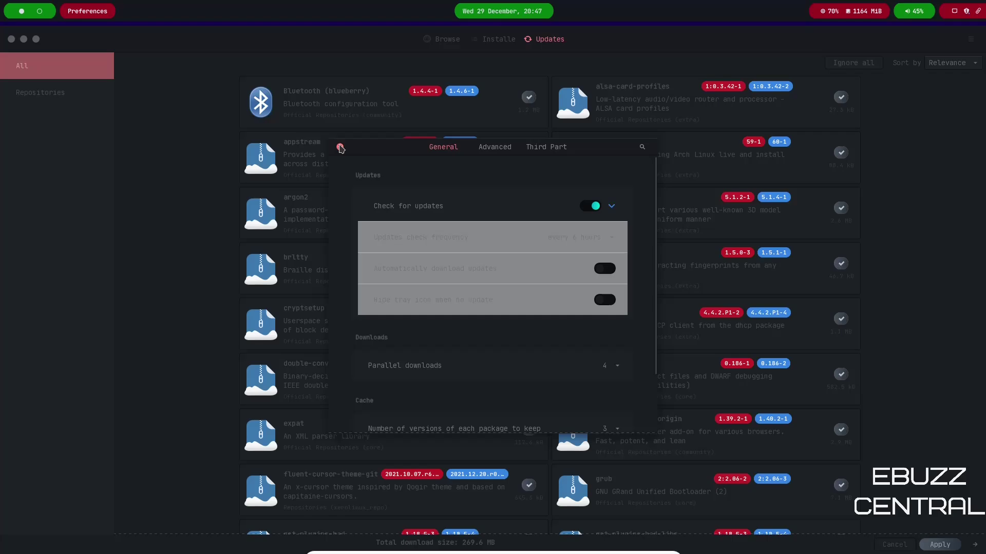
left_click(339, 145)
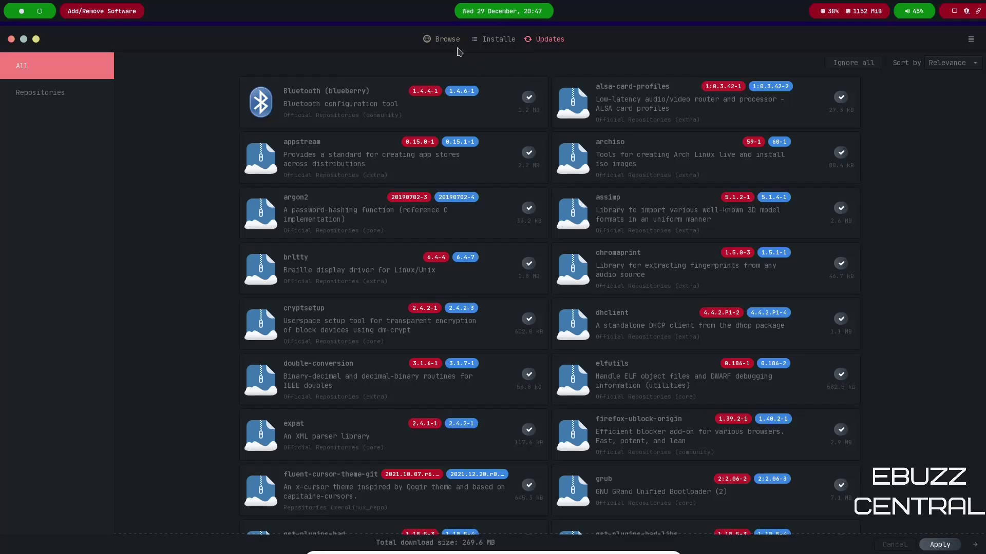
Search Browse for 'obs', filter results to AUR then All, and close Pamac.
left_click(436, 41)
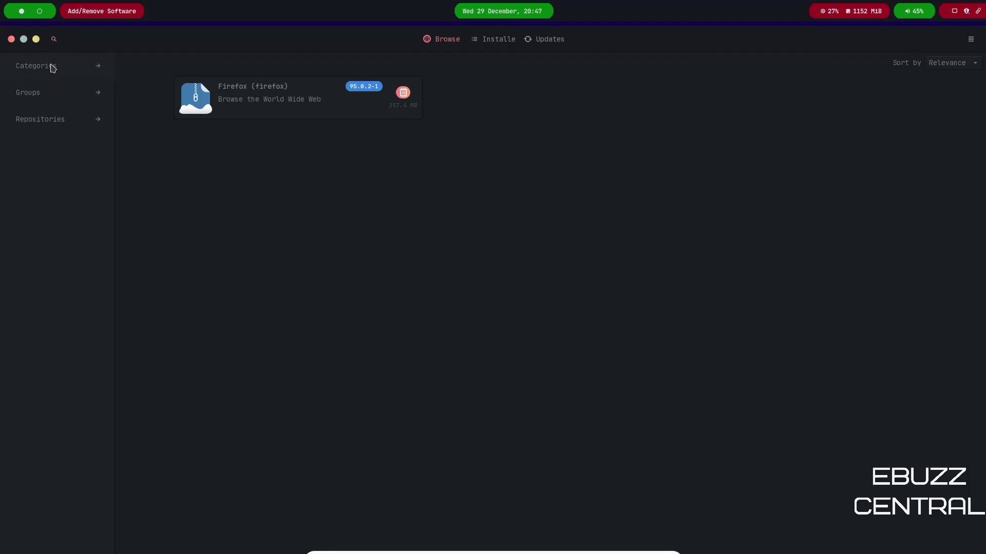
left_click(56, 43)
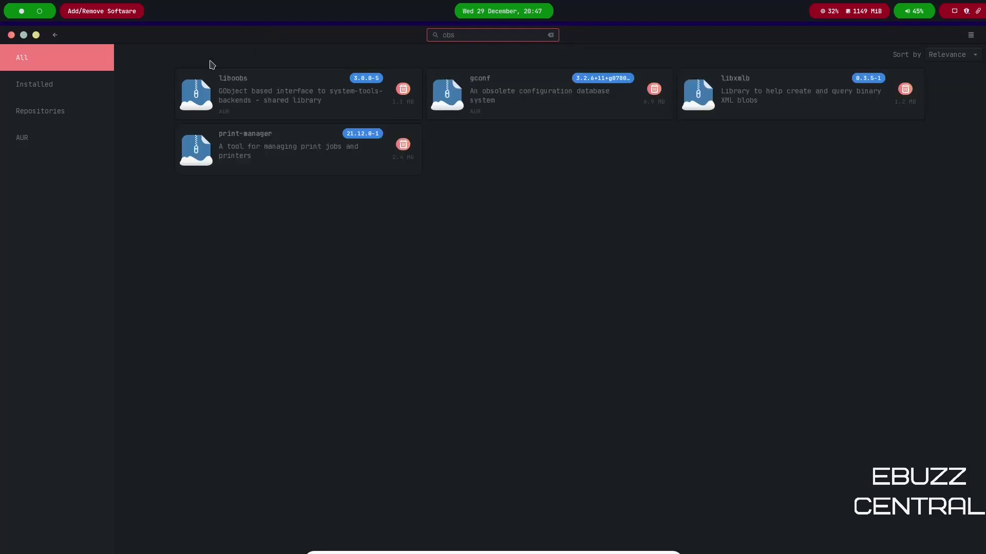
left_click(35, 149)
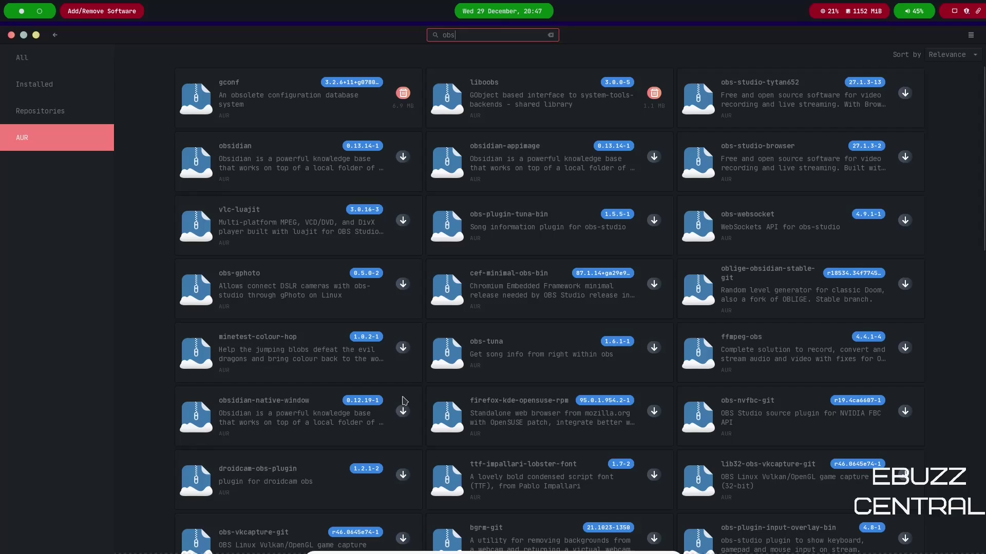
left_click(24, 61)
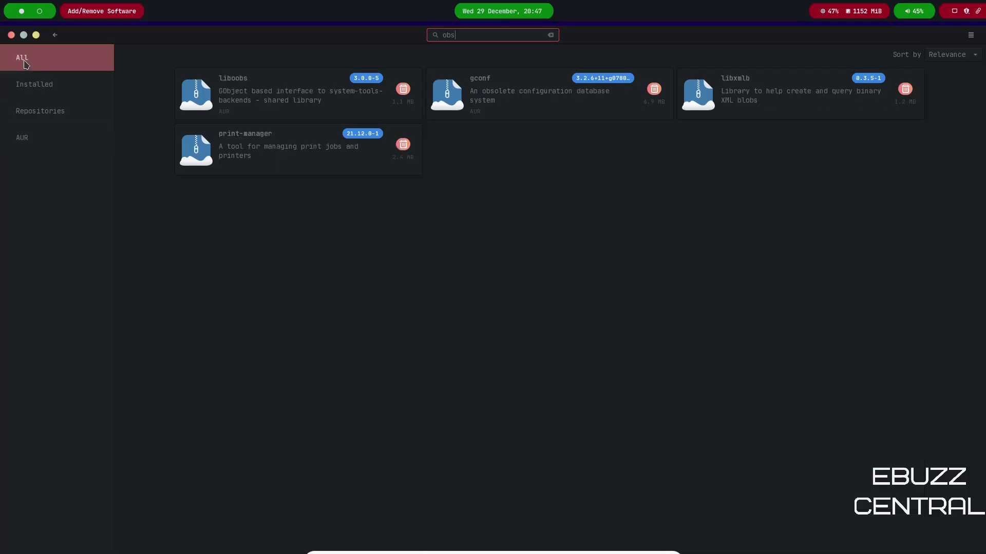
left_click(12, 35)
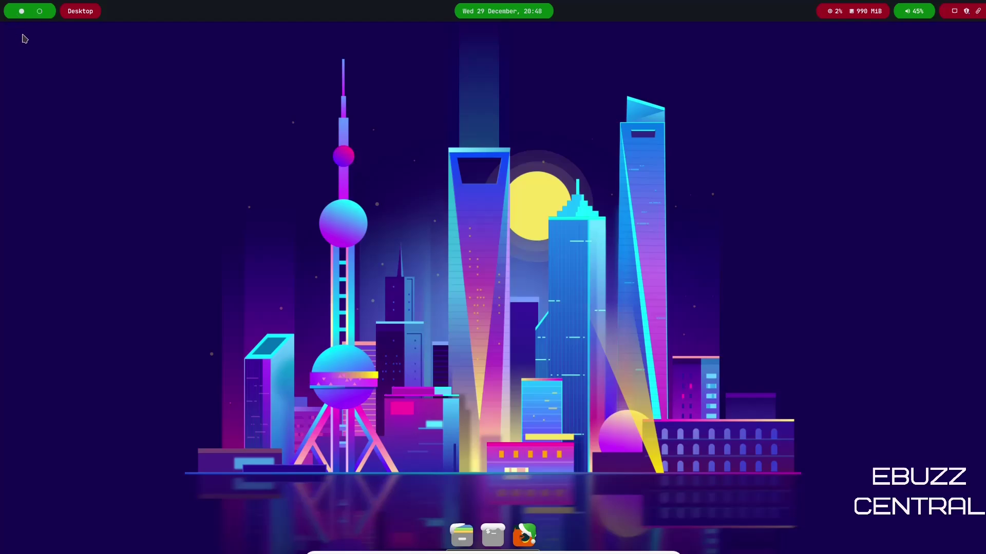
left_click(452, 535)
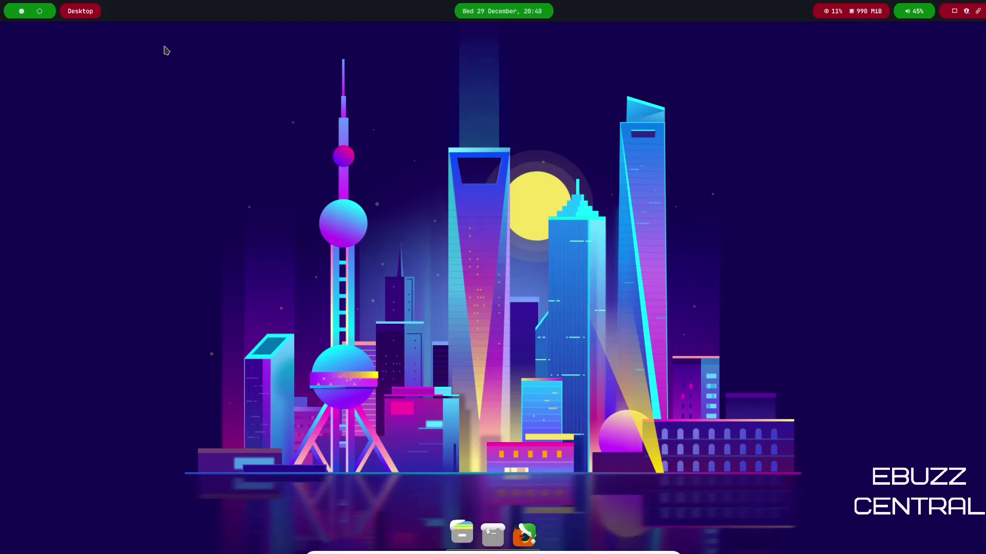
left_click(43, 15)
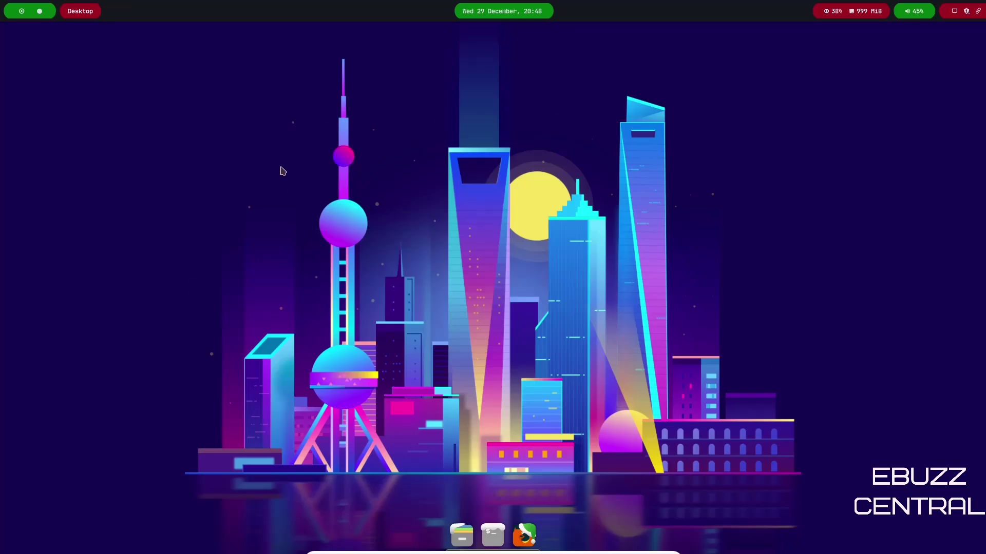
left_click(22, 13)
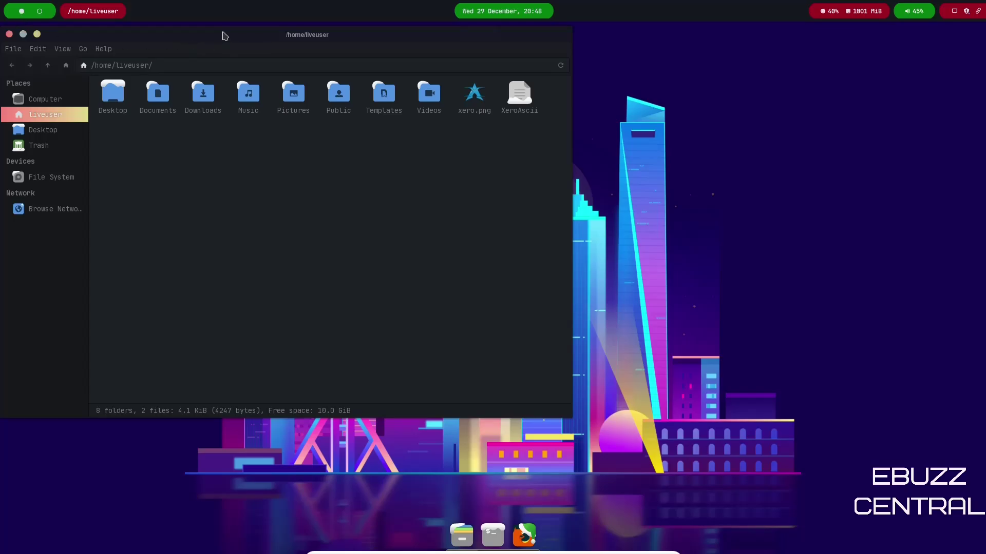
left_click_drag(333, 56, 464, 90)
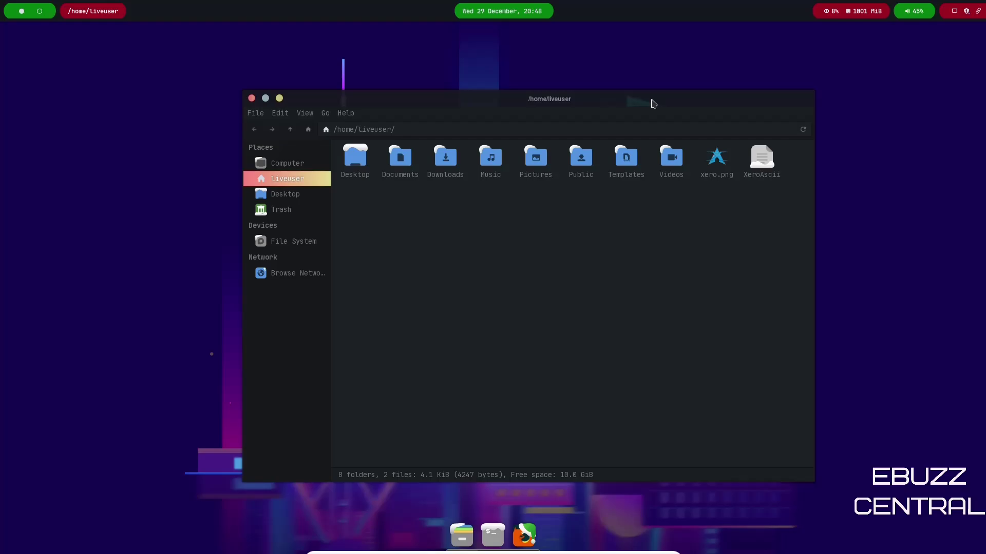
mouse_move(497, 103)
left_mouse_down()
mouse_move(511, 211)
mouse_move(485, 91)
left_mouse_up()
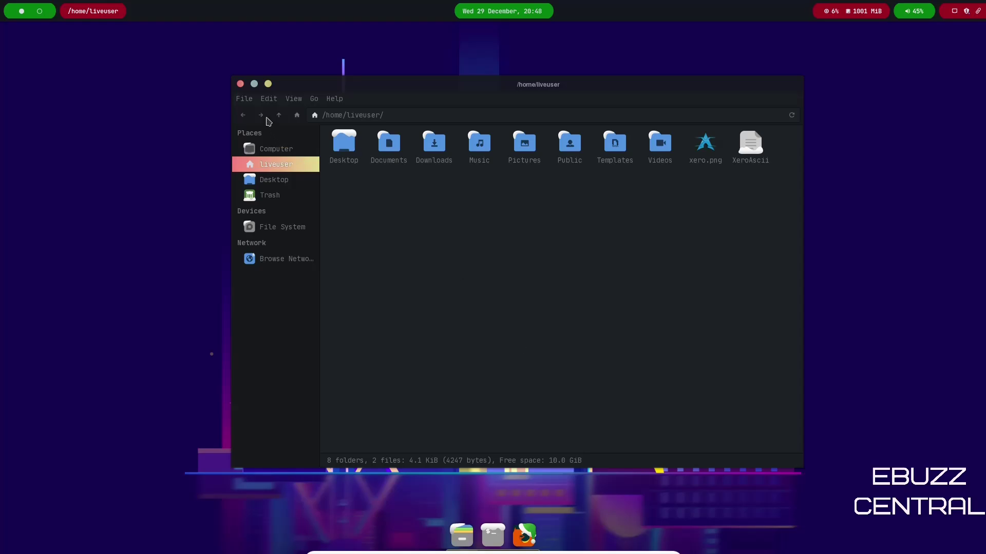
left_click(239, 83)
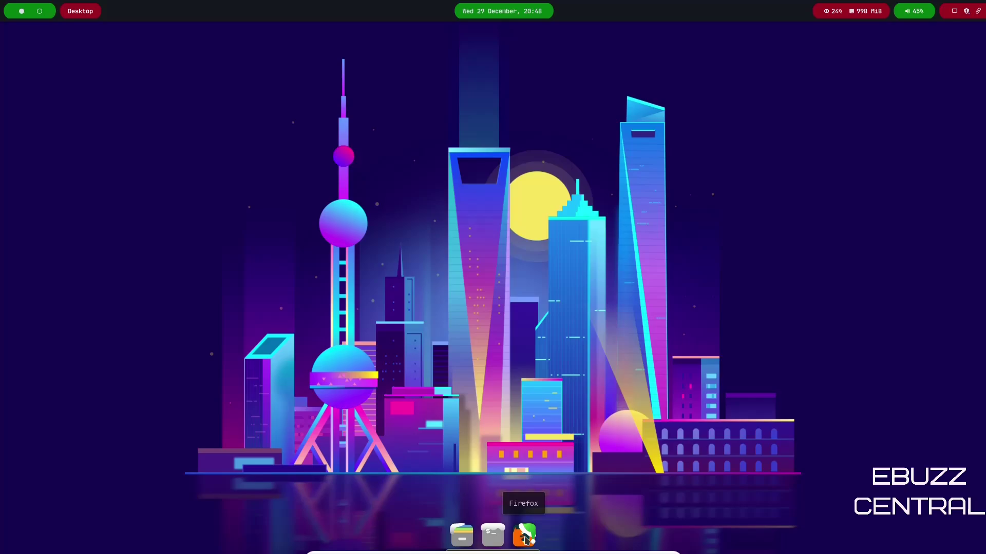
right_click(544, 110)
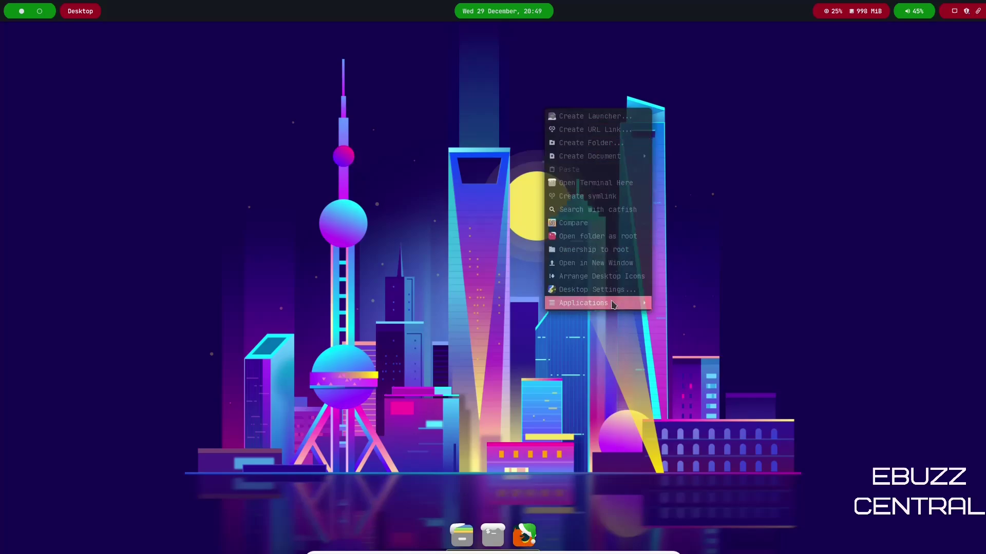
mouse_move(612, 305)
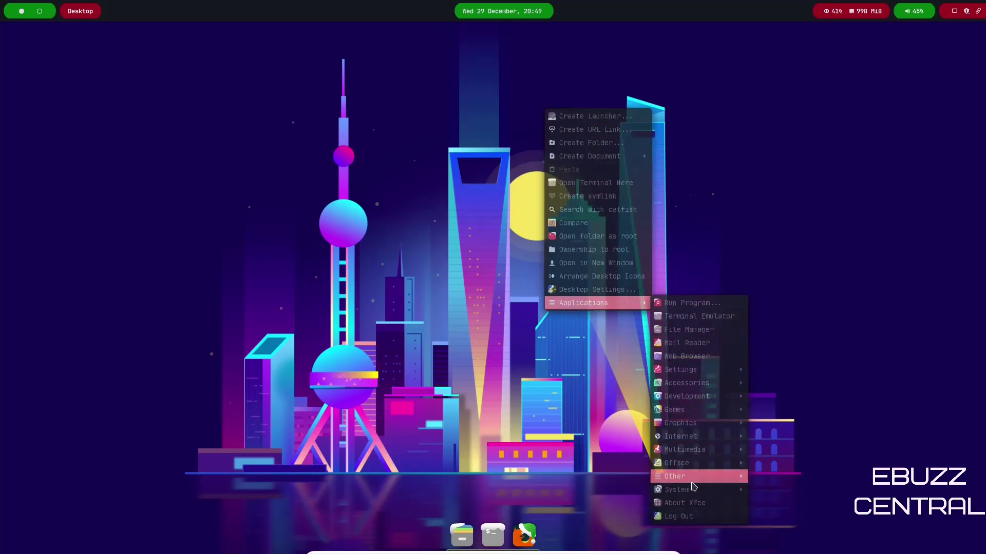
mouse_move(693, 489)
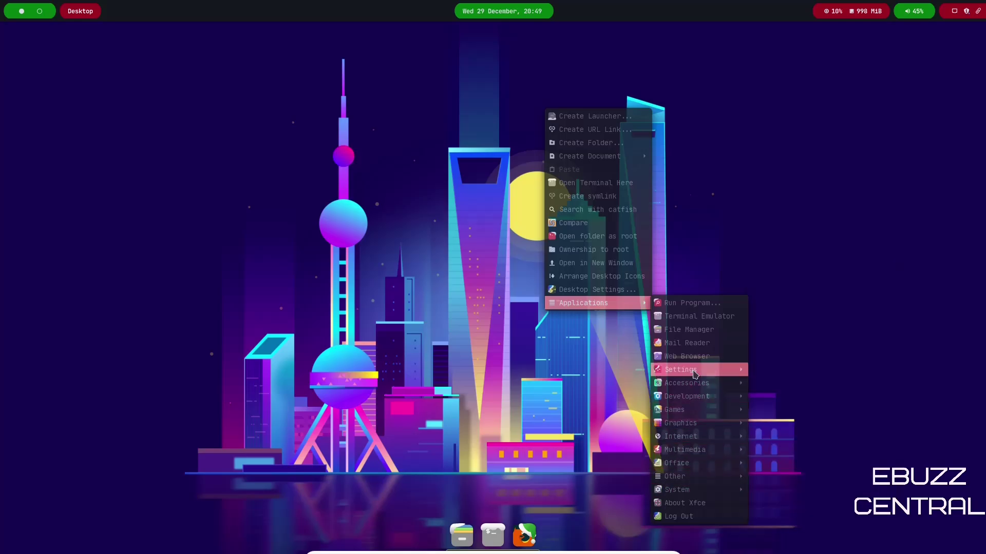
mouse_move(694, 372)
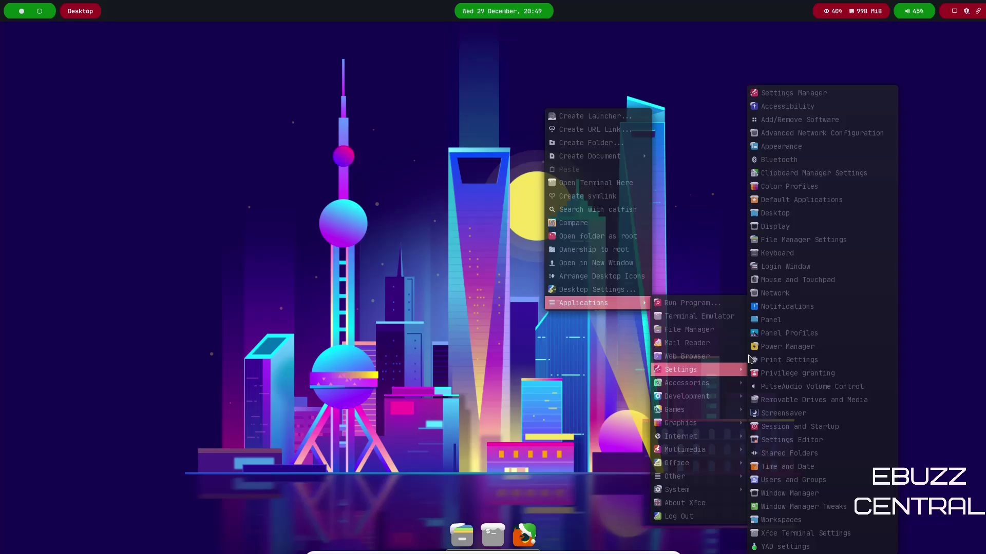
left_click(785, 93)
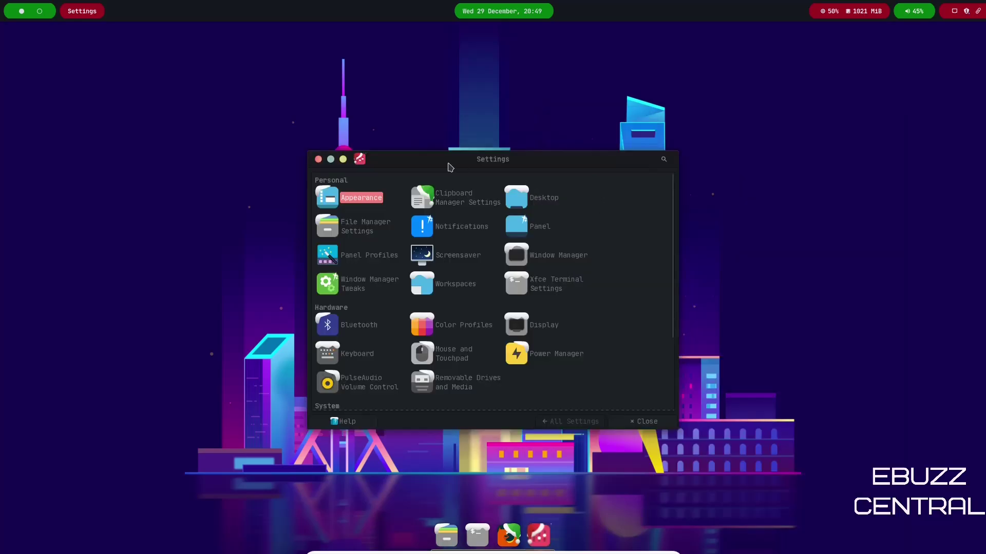
left_click(331, 159)
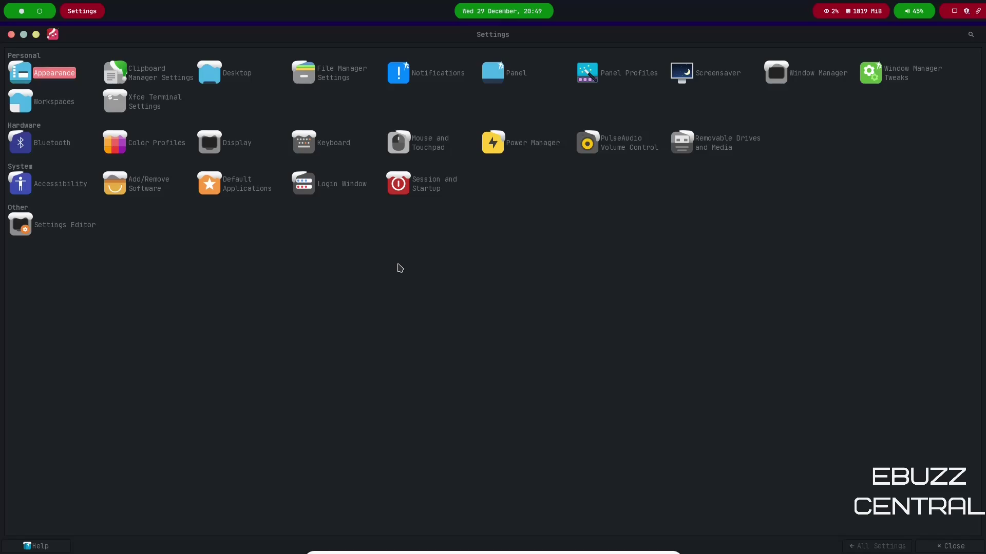
Close the settings window and launch YAD settings from Applications > Settings.
left_click(12, 34)
right_click(612, 266)
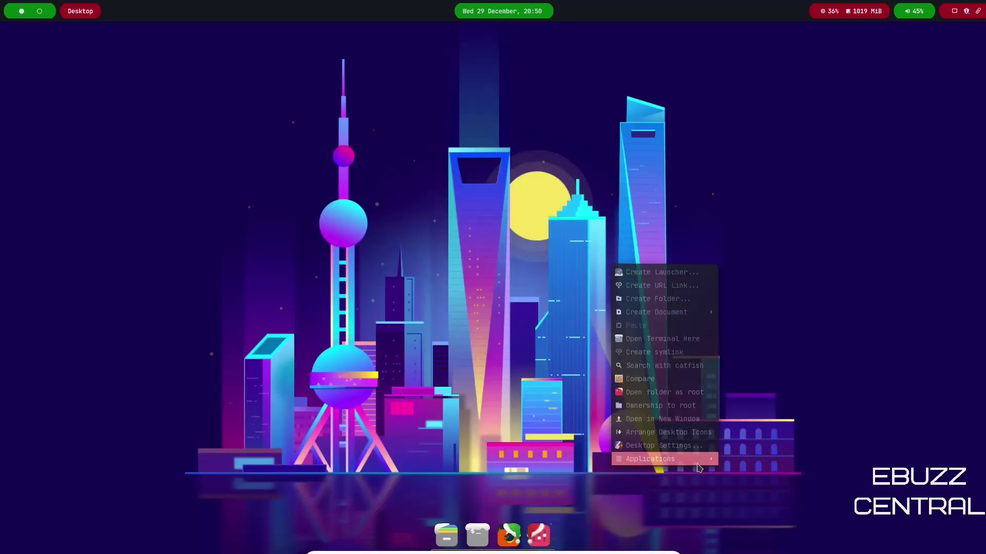
mouse_move(700, 462)
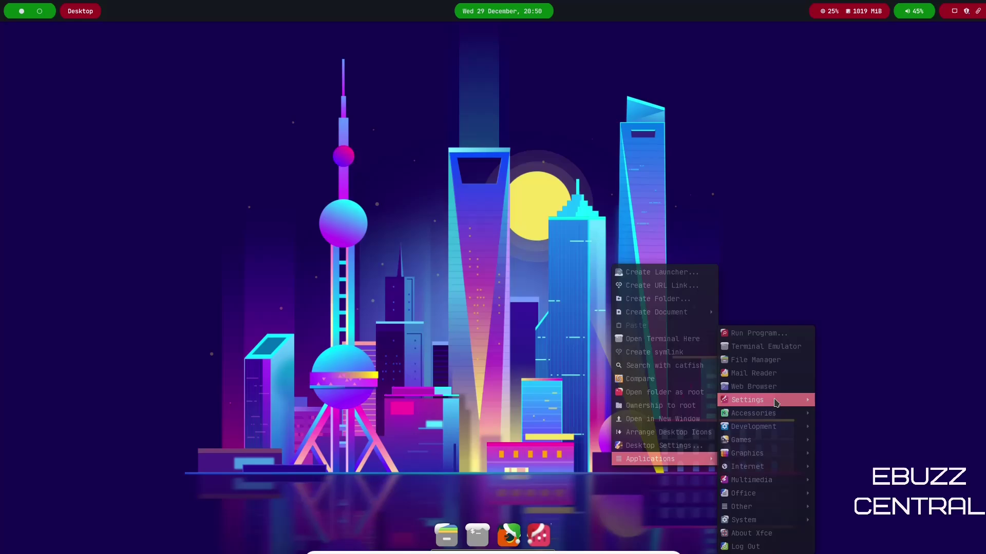
mouse_move(776, 403)
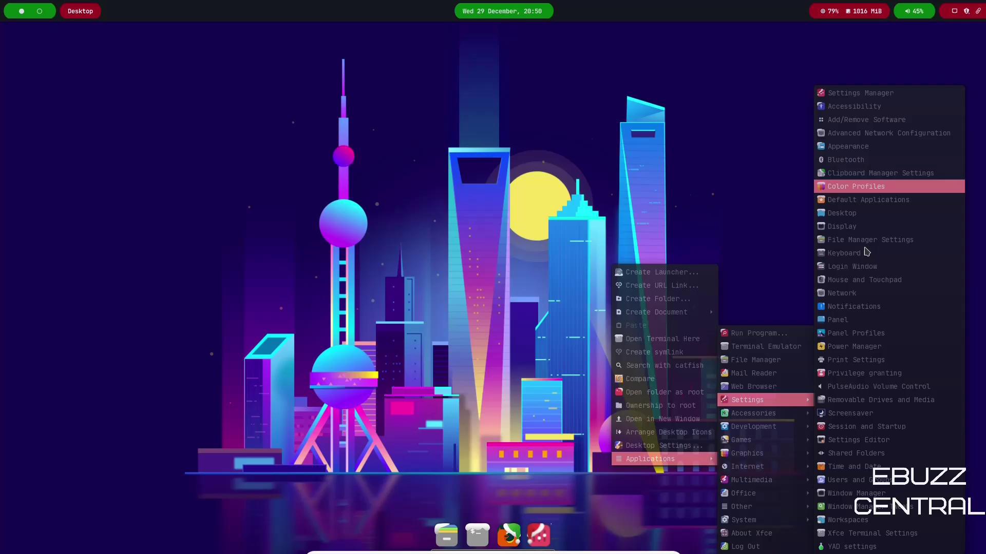
left_click(862, 547)
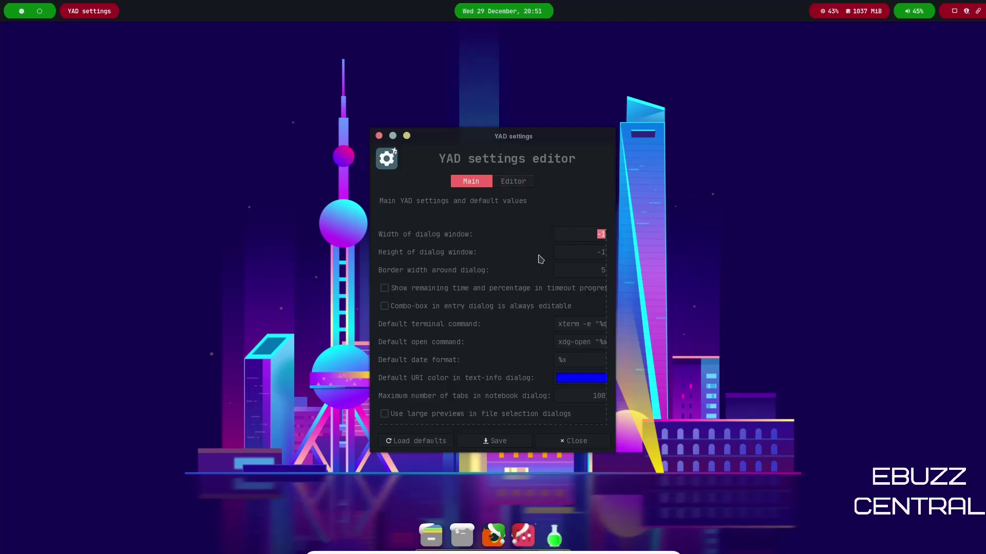
Close YAD settings, browse the desktop menu's Applications submenus, then dismiss the menu.
left_click(572, 445)
right_click(624, 481)
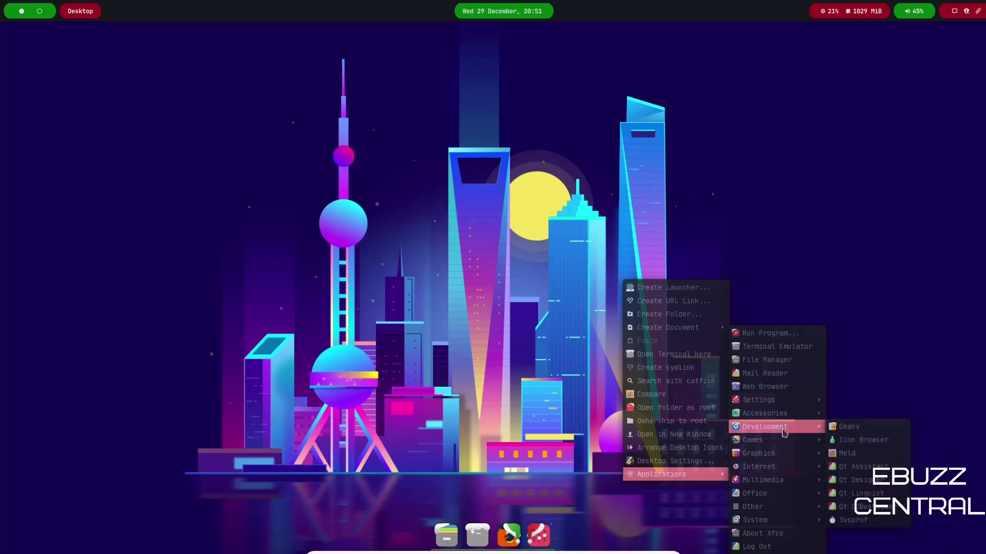
mouse_move(780, 456)
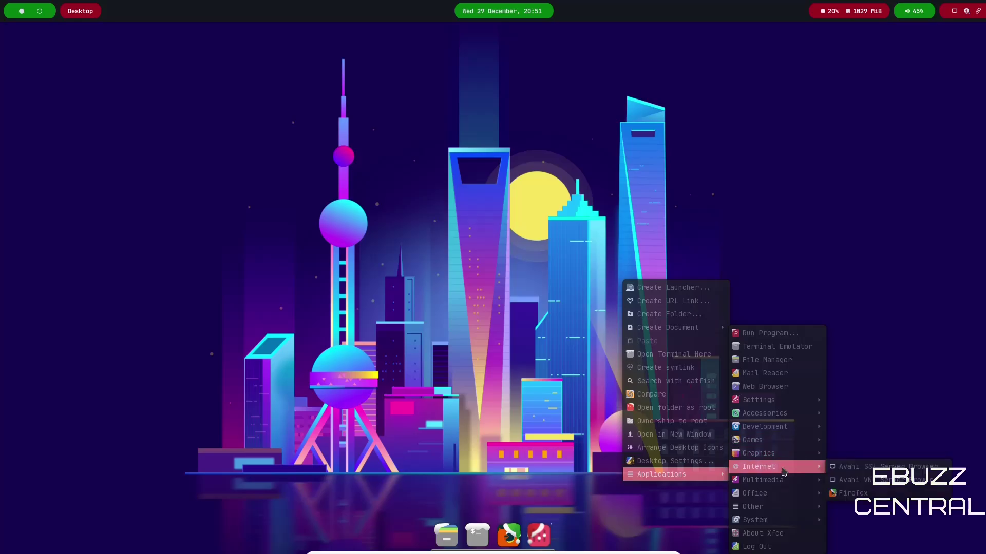
mouse_move(784, 482)
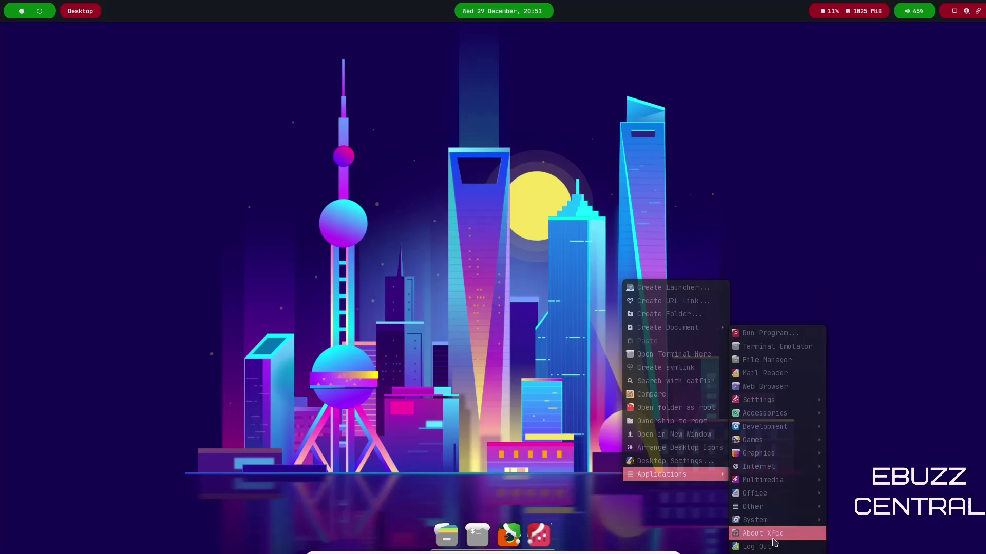
left_click(403, 366)
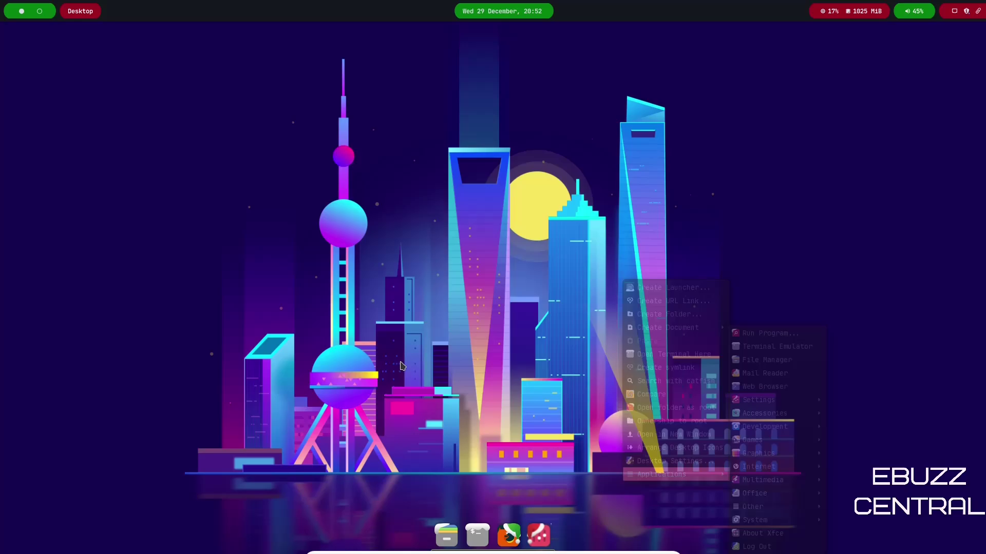
Launch the terminal from the dock and drag its neofetch window to the screen centre.
left_click(473, 536)
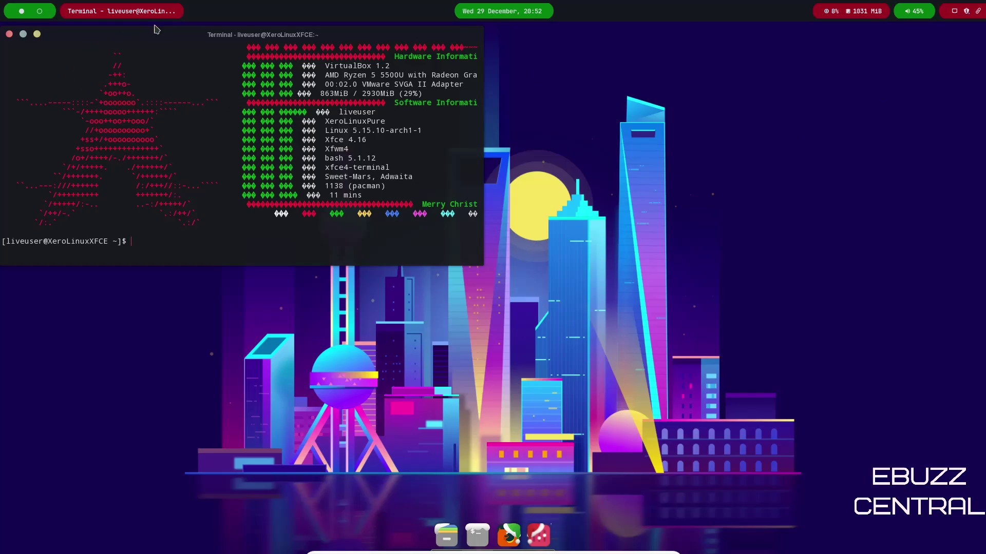
left_click_drag(158, 37, 447, 134)
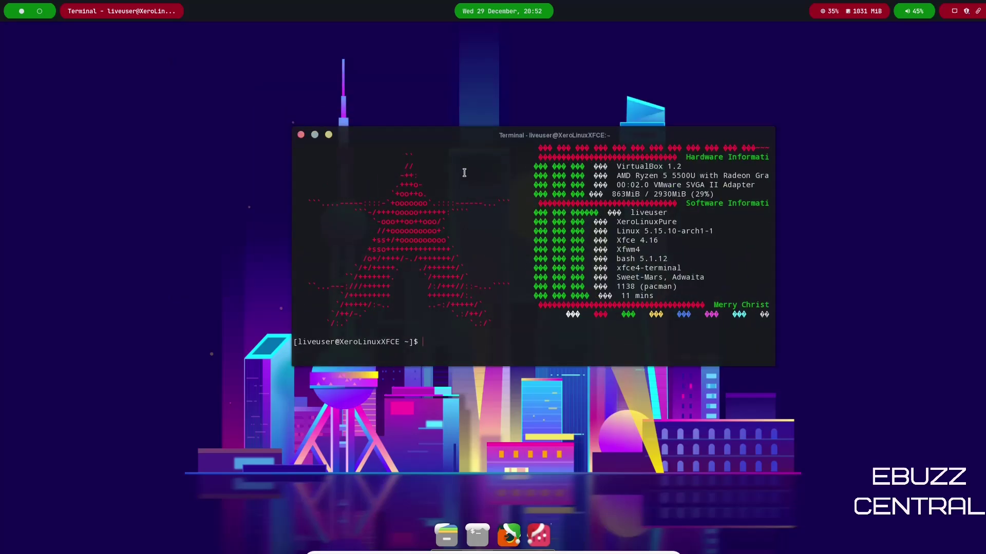